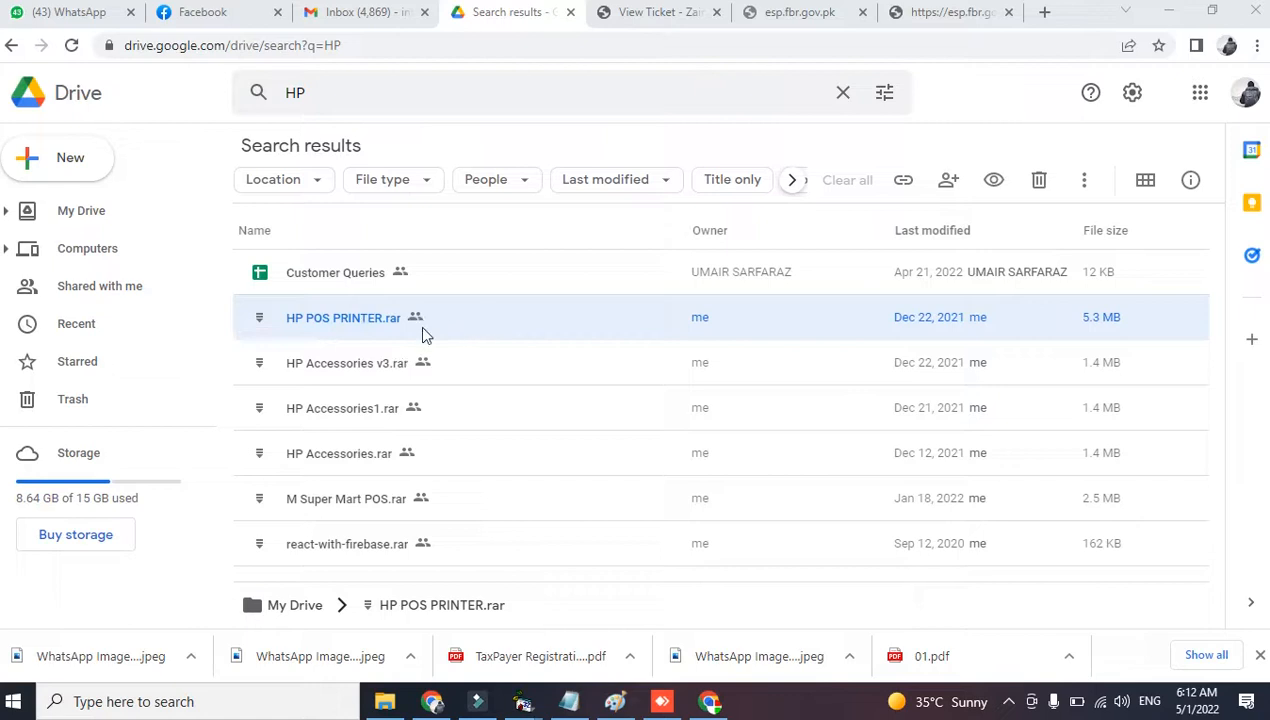
View the sharing link settings of HP POS PRINTER.rar and close them
{"action": "right_click", "coordinate": [324, 316]}
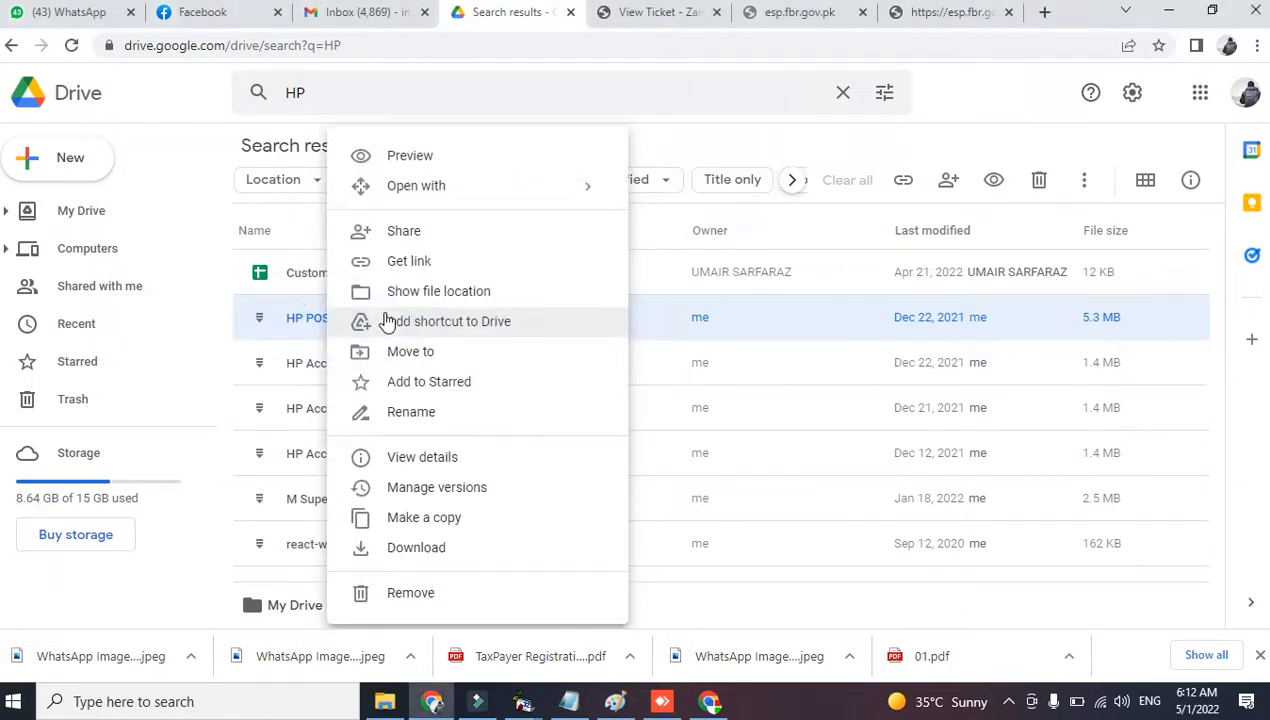
{"action": "left_click", "coordinate": [383, 258]}
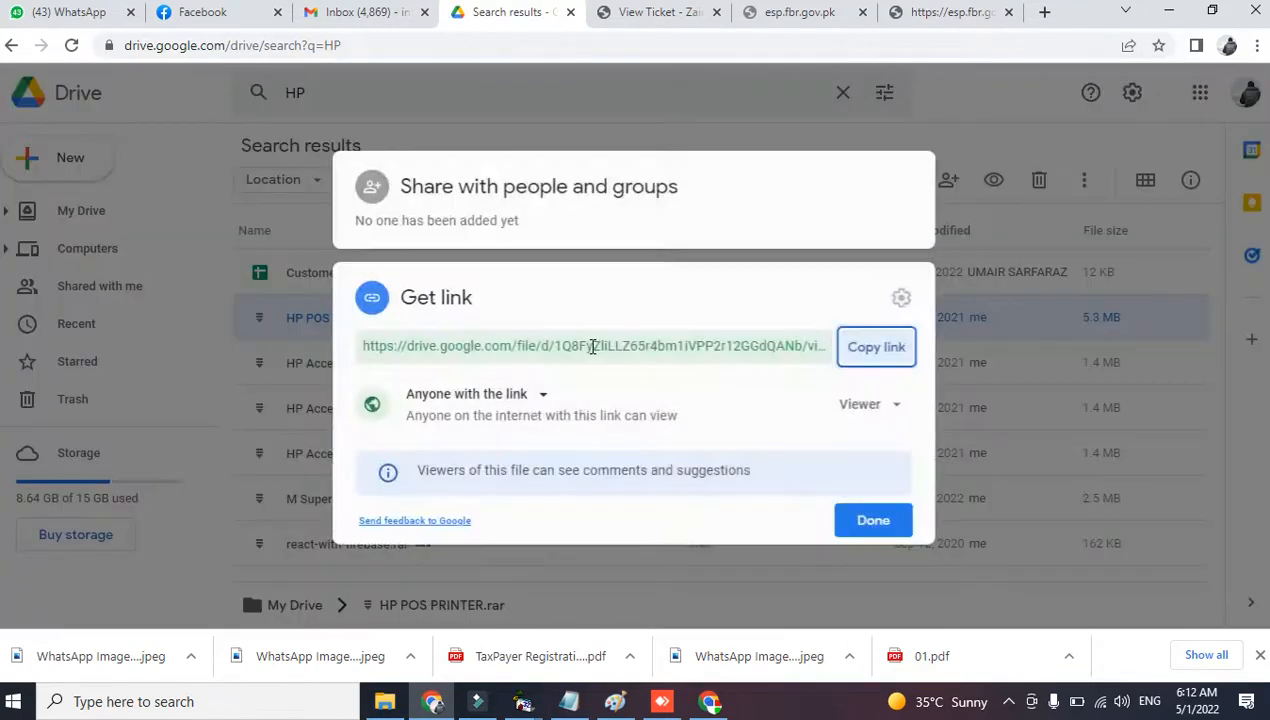
{"action": "left_click", "coordinate": [332, 339]}
Download HP POS PRINTER.rar from Drive and show the download in its folder
{"action": "right_click", "coordinate": [330, 311]}
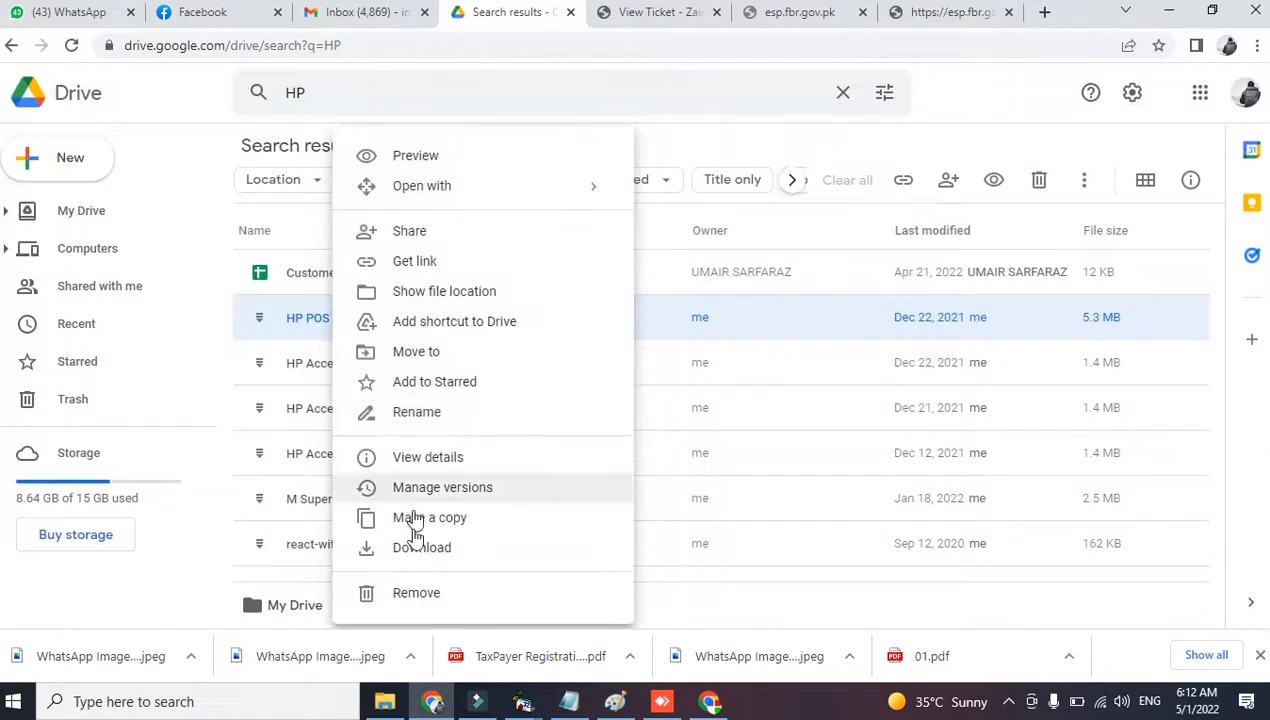
{"action": "left_click", "coordinate": [411, 549]}
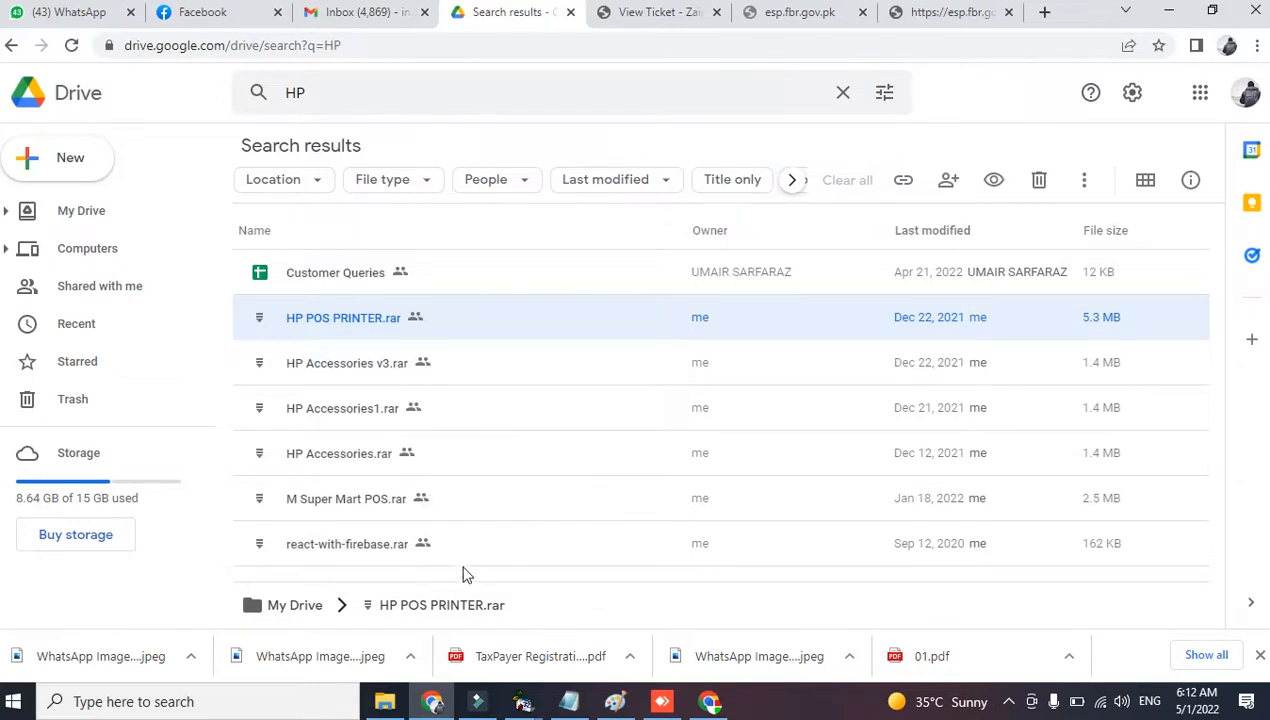
{"action": "right_click", "coordinate": [340, 318]}
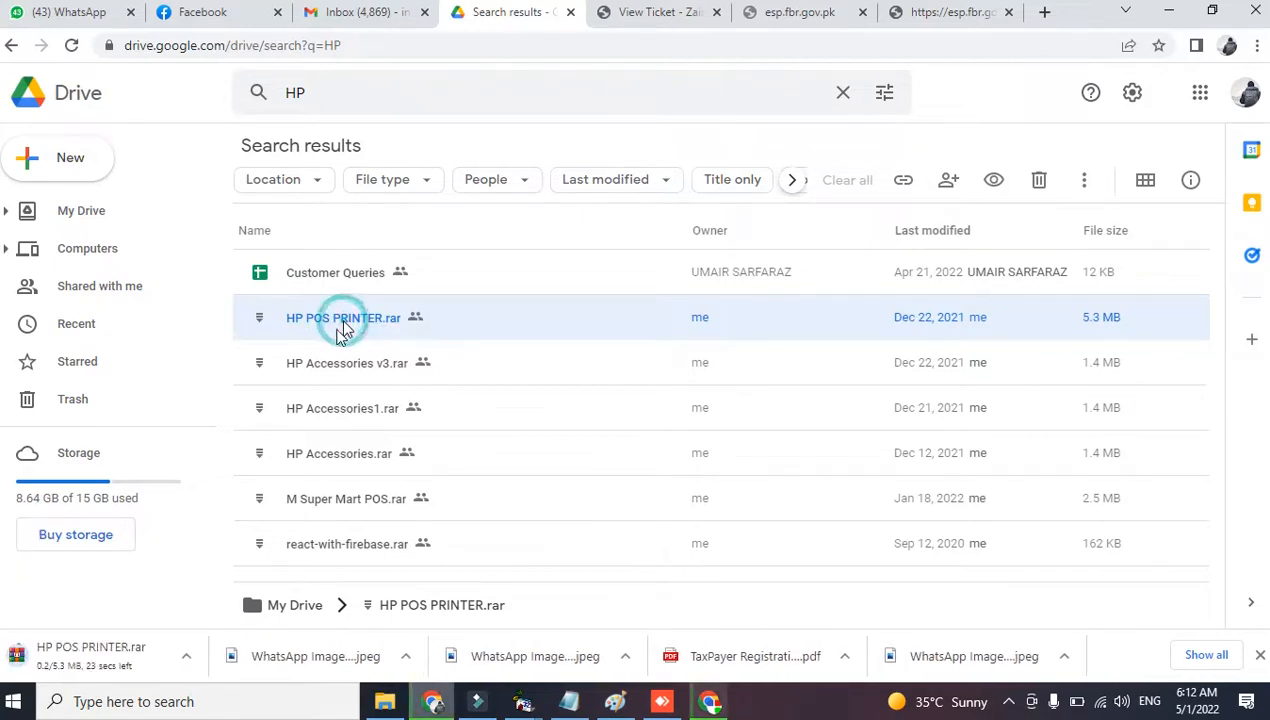
{"action": "left_click", "coordinate": [122, 612]}
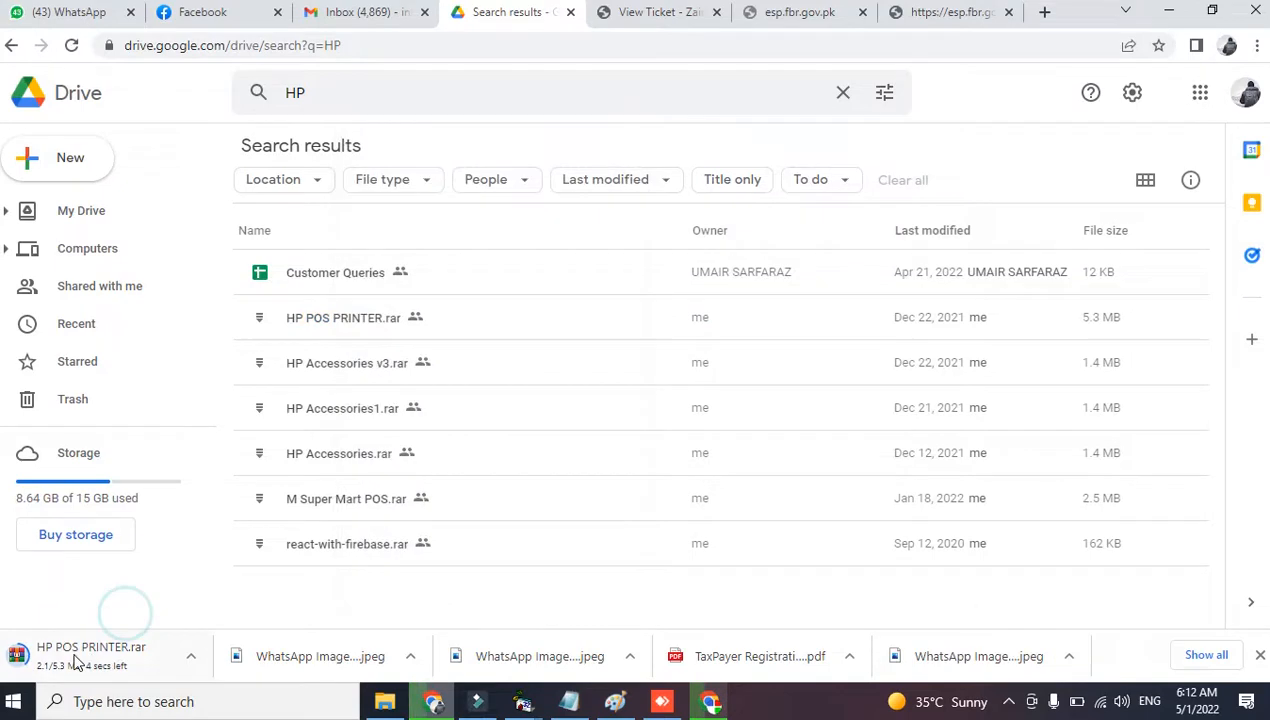
{"action": "left_click", "coordinate": [190, 657]}
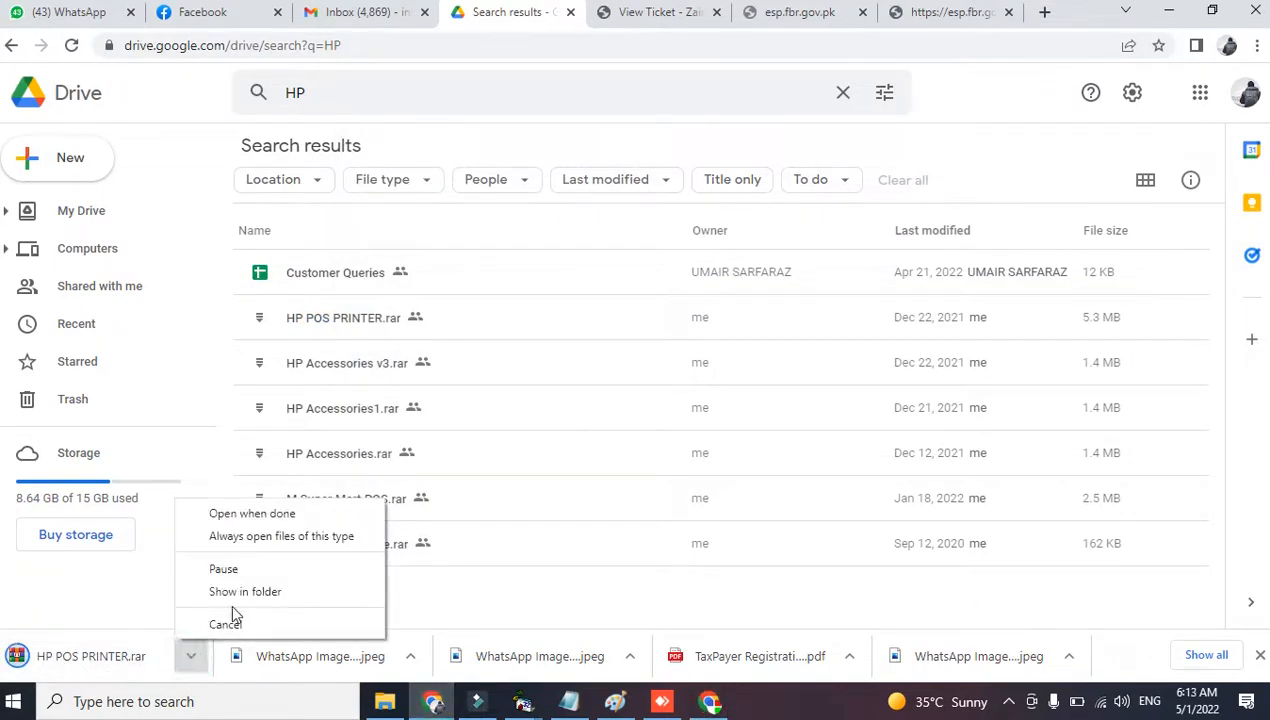
{"action": "left_click", "coordinate": [237, 593]}
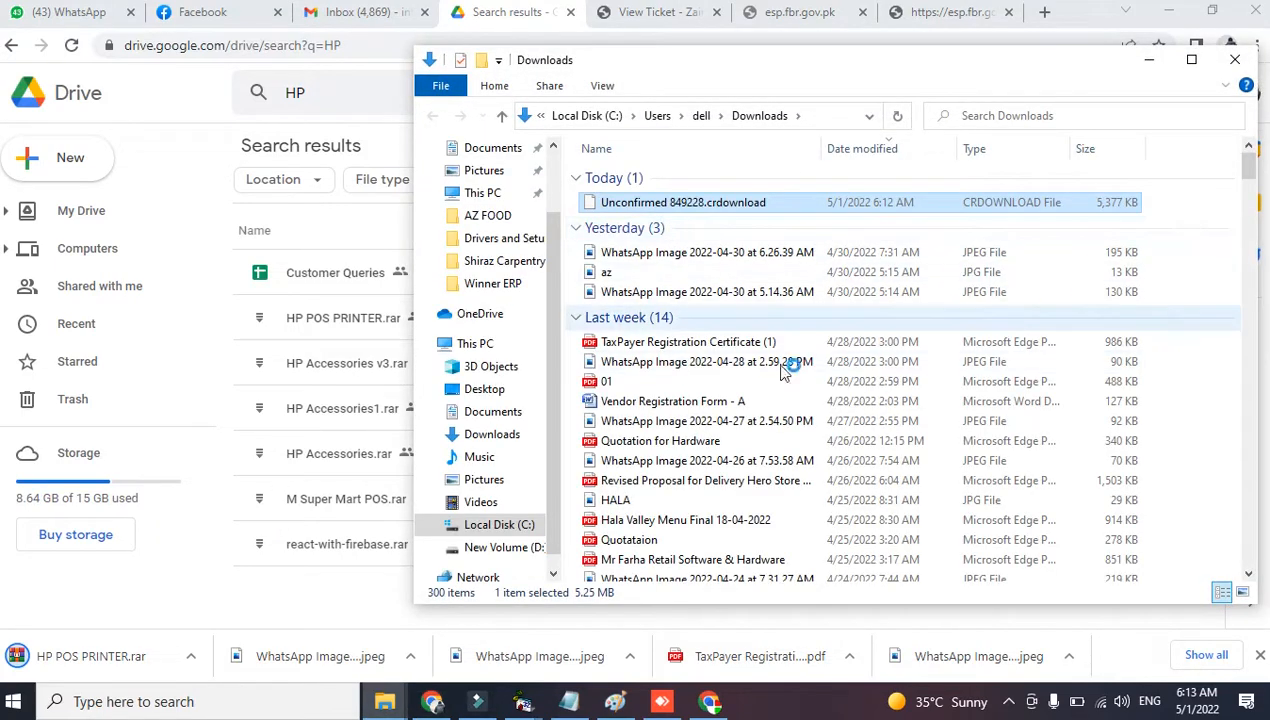
Look through the Downloads folder for the HP POS PRINTER archive
{"action": "left_click", "coordinate": [745, 423]}
{"action": "key", "text": "h"}
{"action": "key", "text": "h"}
{"action": "key", "text": "h"}
{"action": "key", "text": "h"}
{"action": "key", "text": "h"}
{"action": "key", "text": "h"}
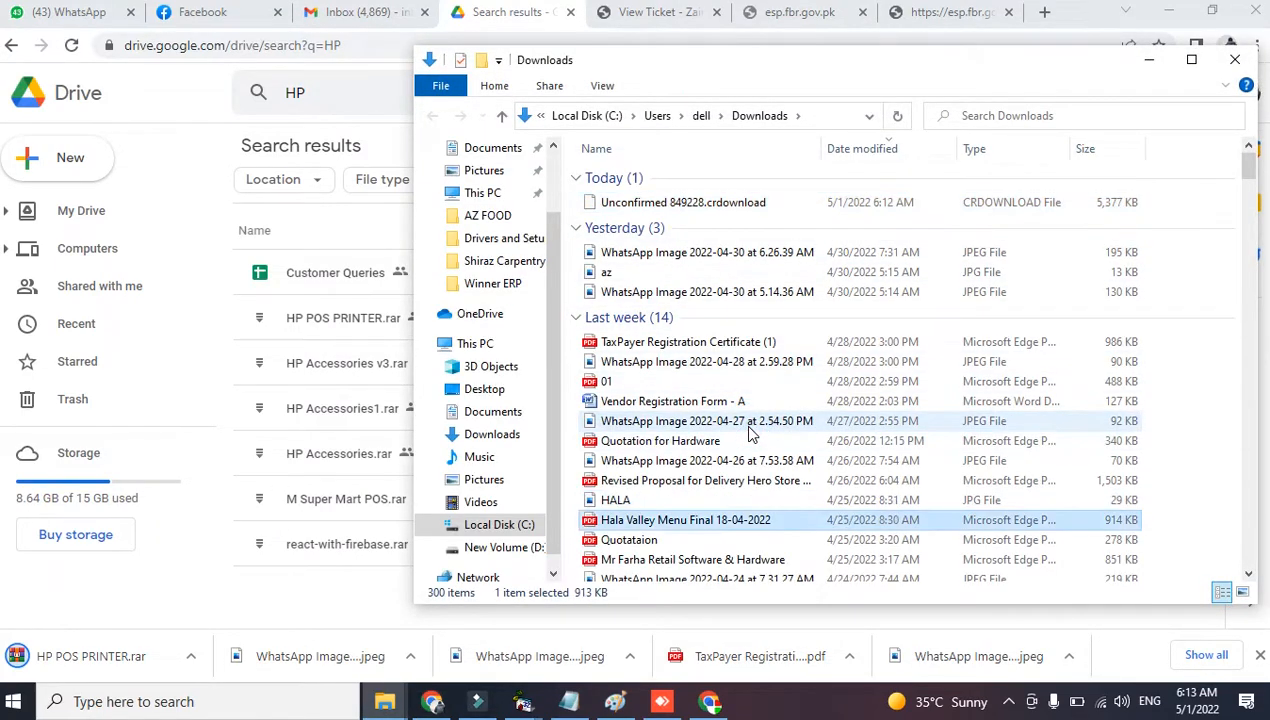
{"action": "key", "text": "h"}
{"action": "key", "text": "h"}
{"action": "key", "text": "h"}
{"action": "key", "text": "h"}
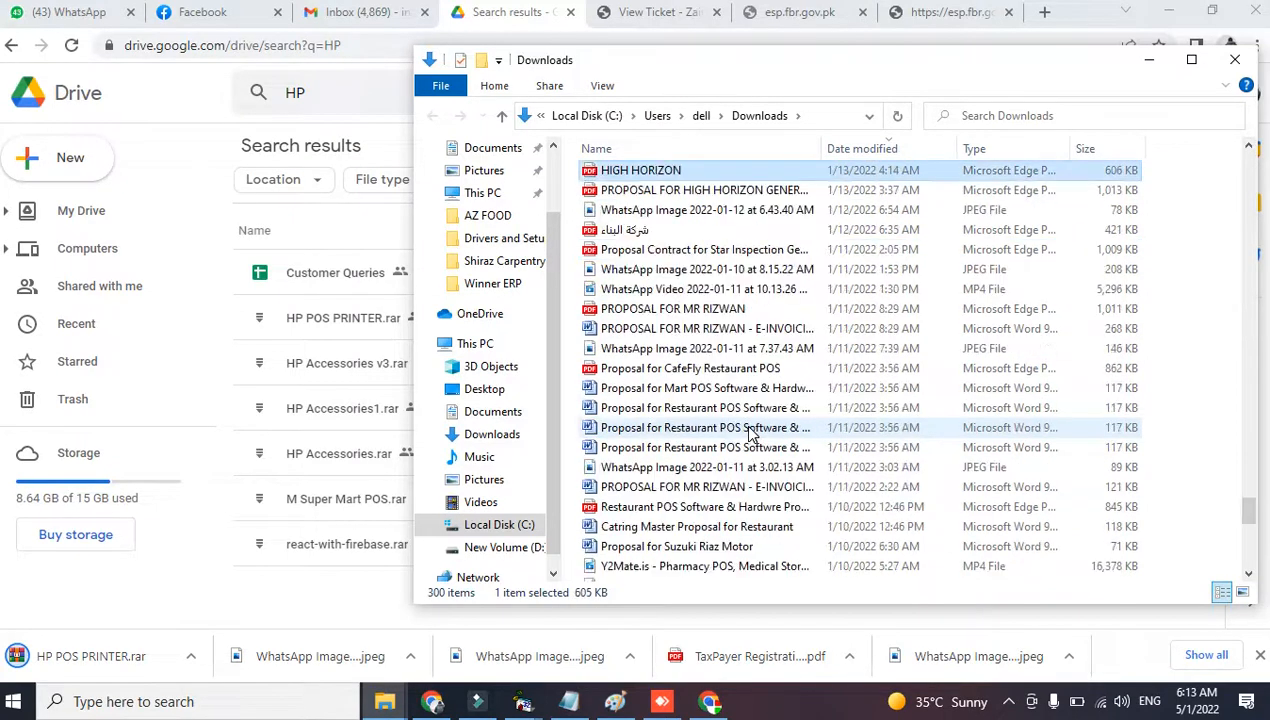
{"action": "key", "text": "h"}
{"action": "key", "text": "h"}
{"action": "key", "text": "h"}
{"action": "key", "text": "h"}
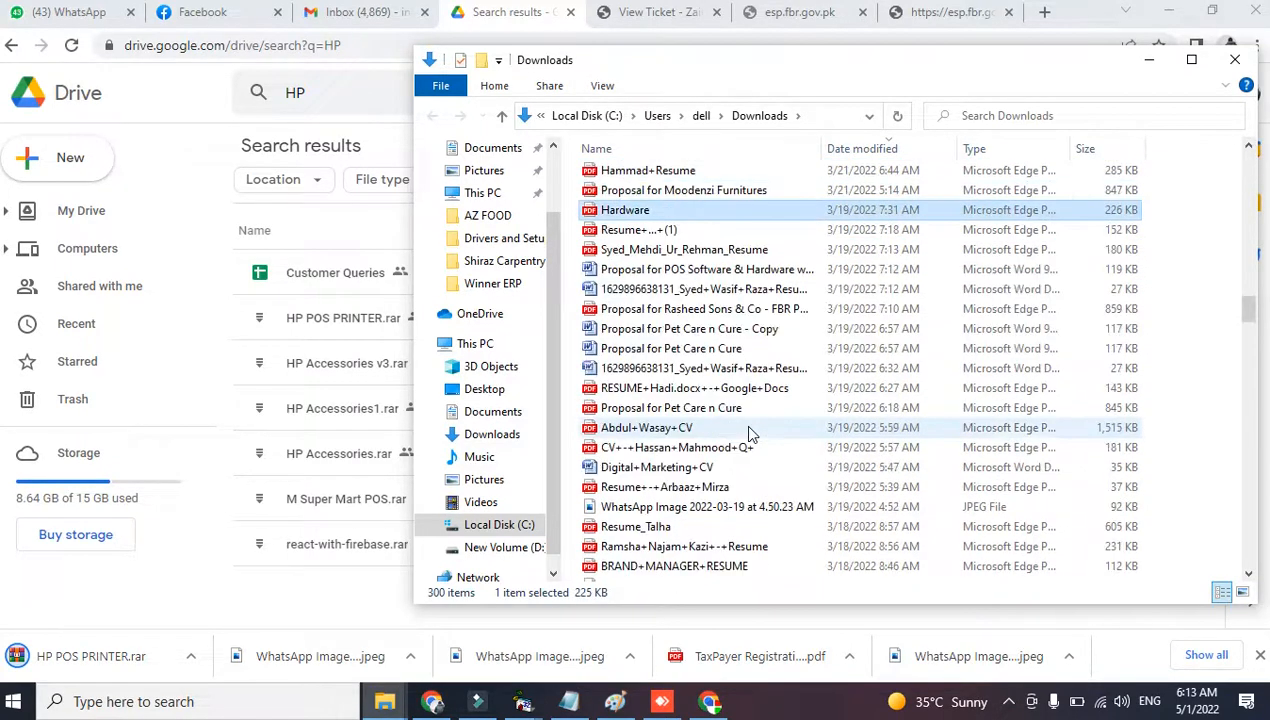
{"action": "key", "text": "h"}
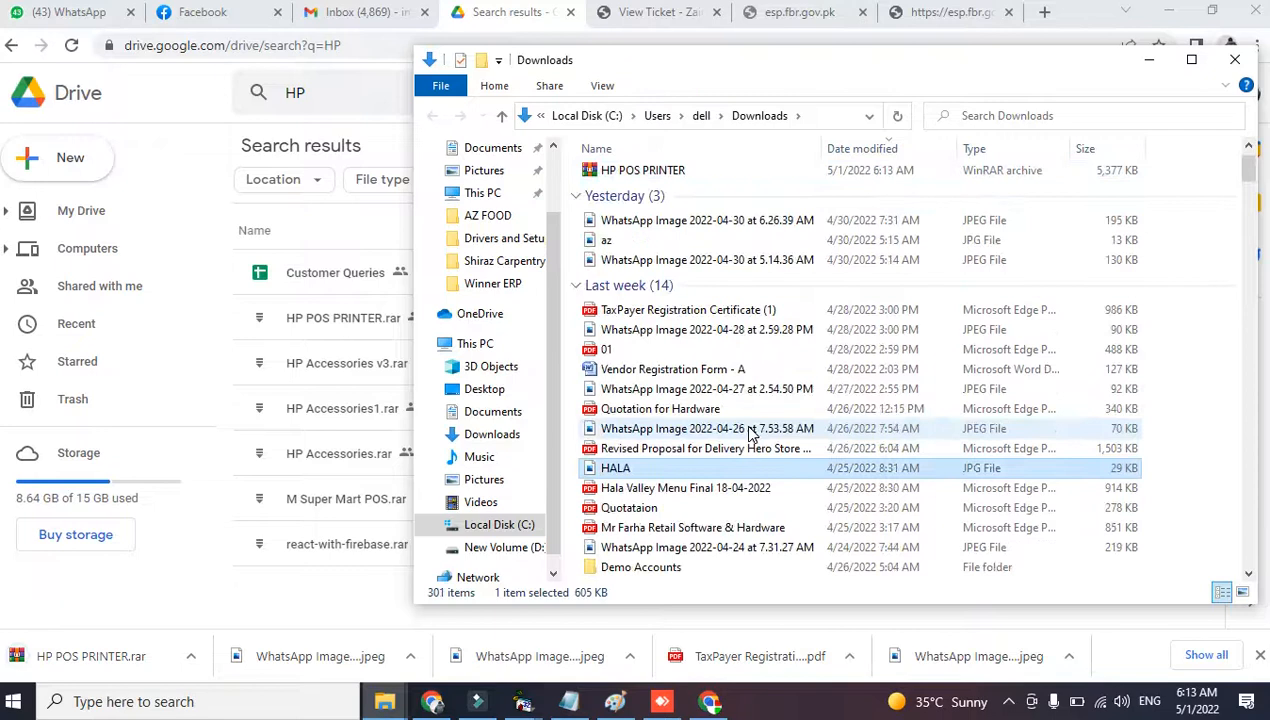
Extract the HP POS PRINTER archive into Downloads and open the nested HP POS PRINTER folder
{"action": "double_click", "coordinate": [640, 170]}
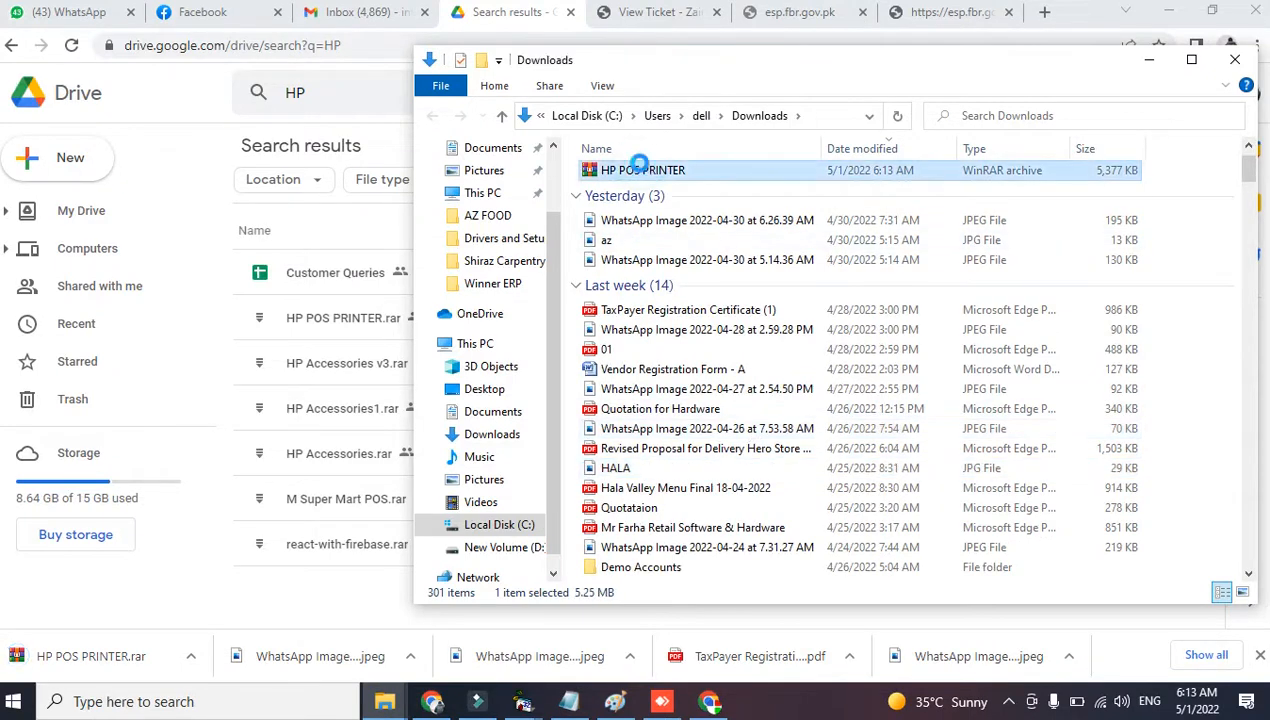
{"action": "right_click", "coordinate": [645, 167]}
{"action": "left_click", "coordinate": [695, 283]}
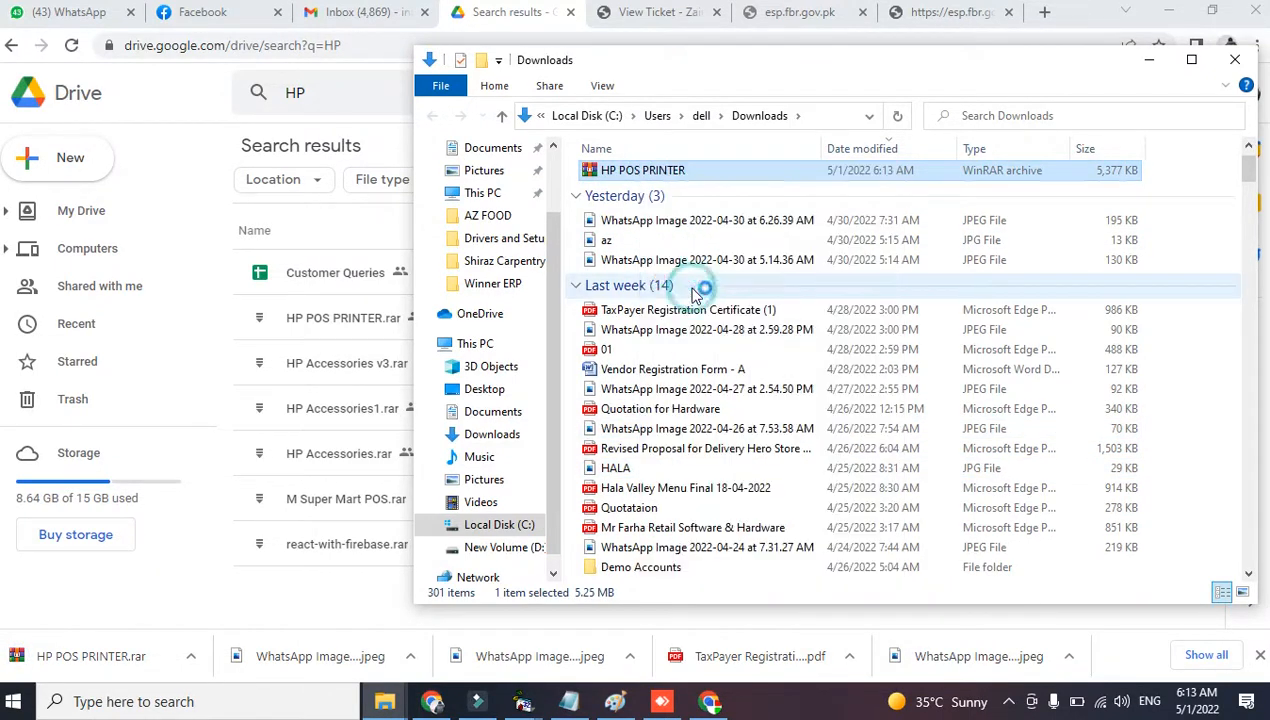
{"action": "left_click", "coordinate": [1191, 60]}
{"action": "left_click", "coordinate": [320, 113]}
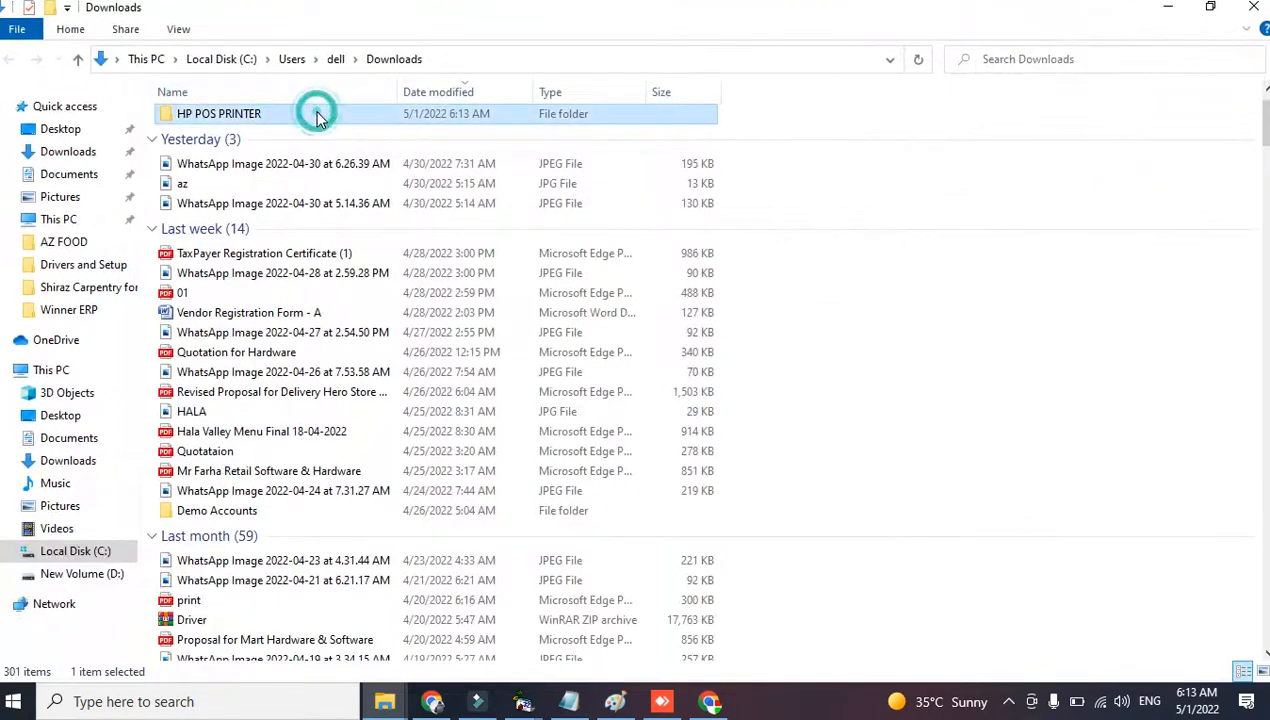
{"action": "double_click", "coordinate": [303, 118]}
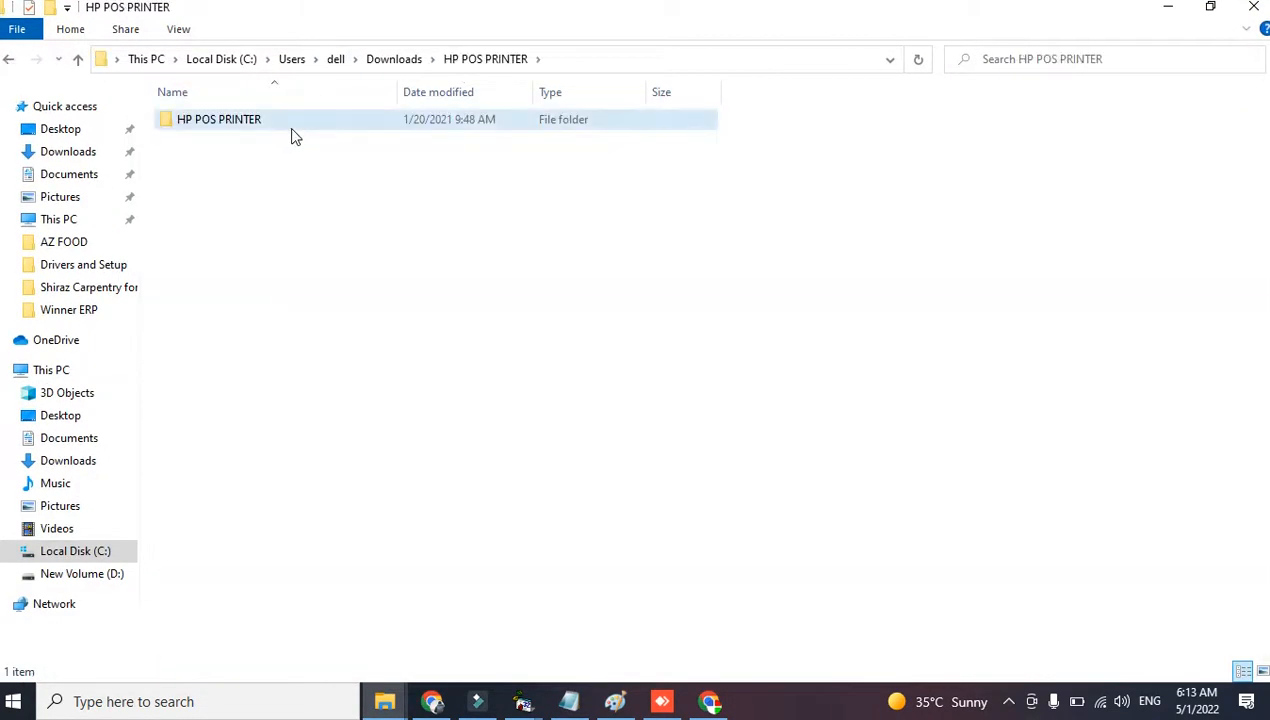
{"action": "double_click", "coordinate": [289, 122]}
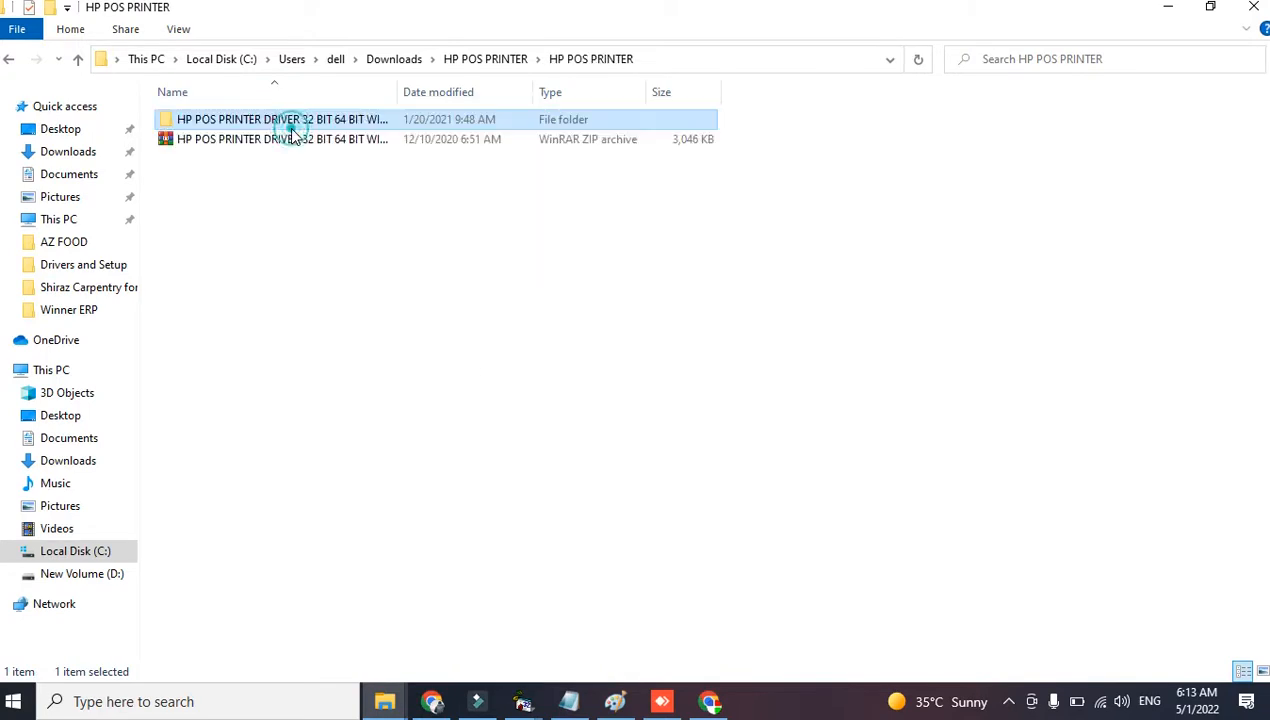
Open Control Panel and go to Devices and Printers
{"action": "left_click", "coordinate": [240, 701]}
{"action": "type", "text": "CON"}
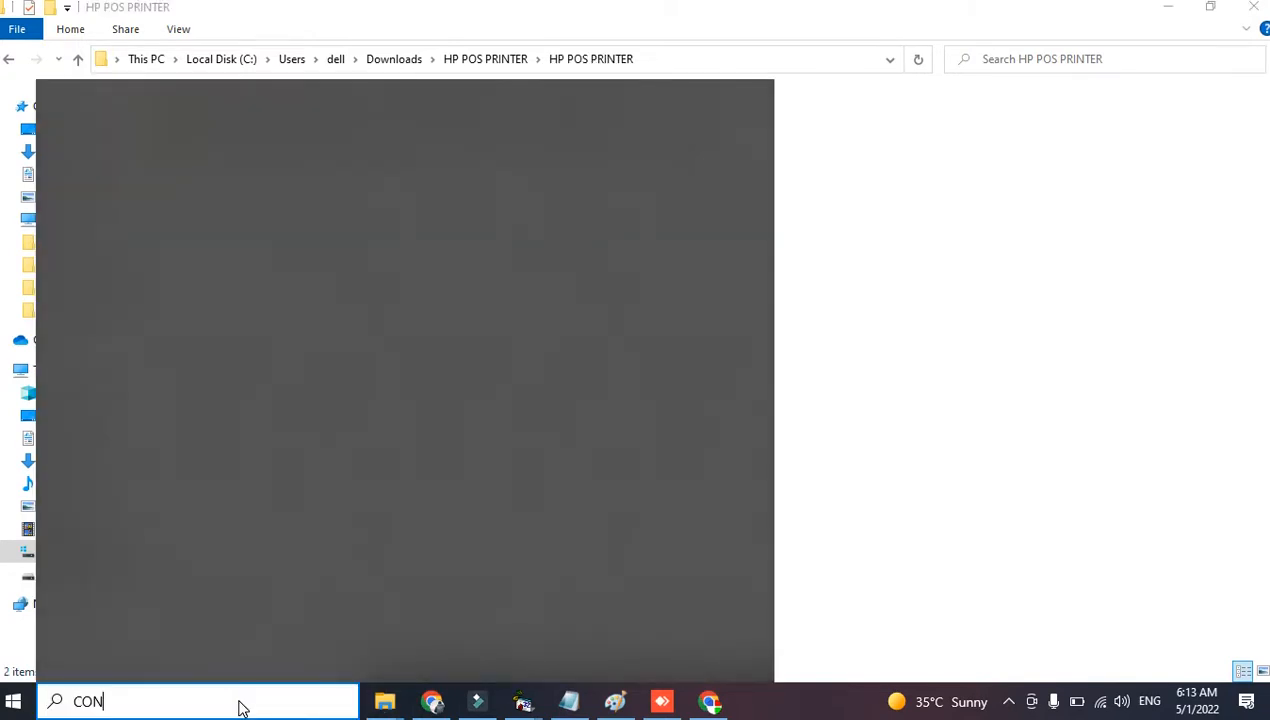
{"action": "key", "text": "Escape"}
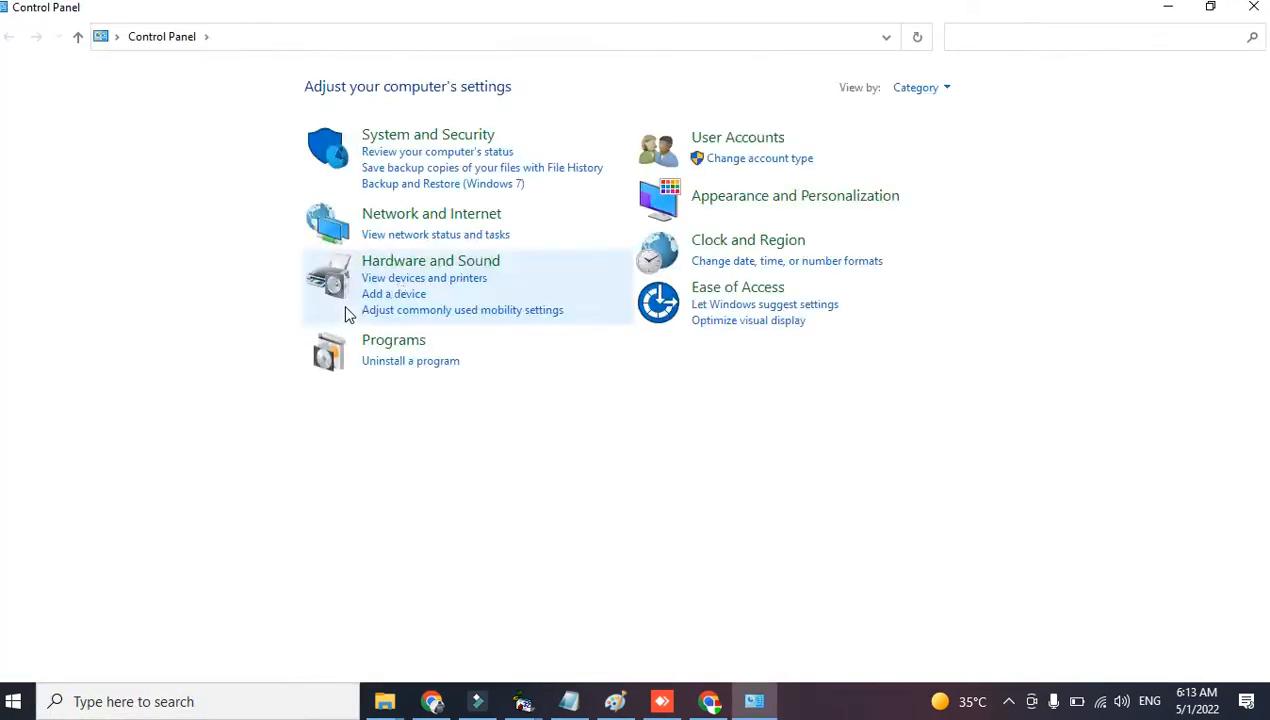
{"action": "left_click", "coordinate": [412, 279]}
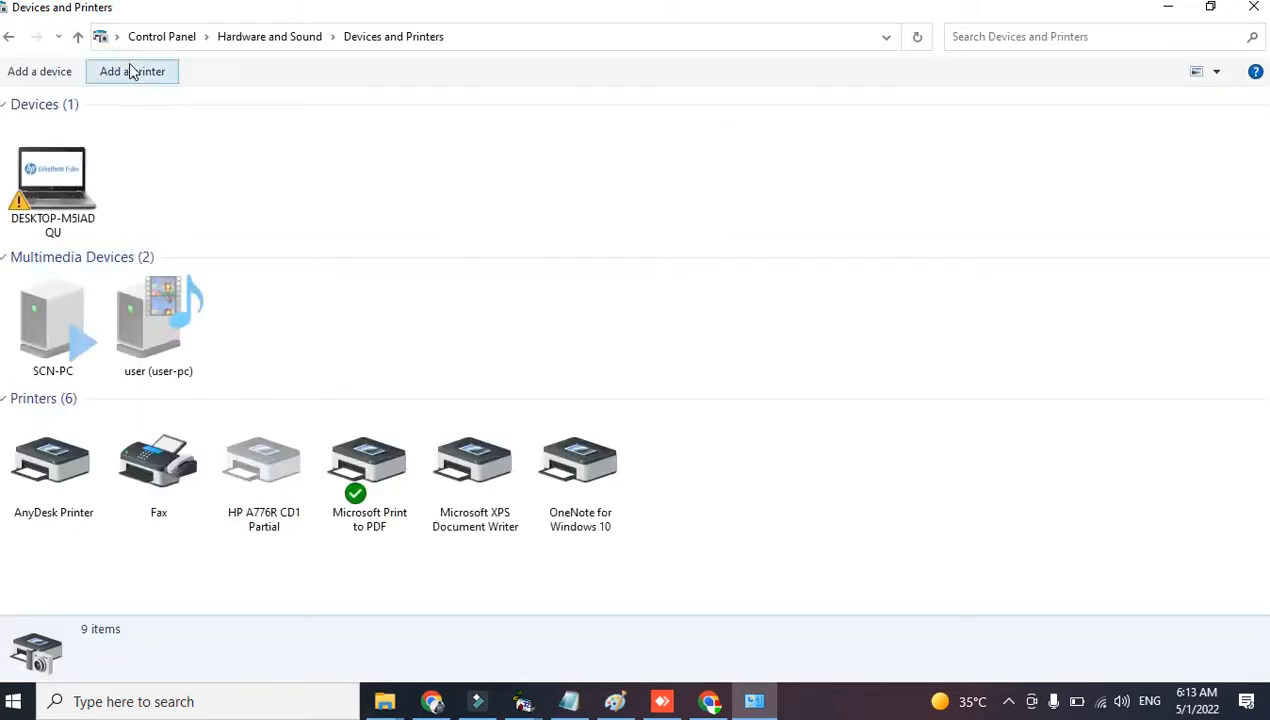
Start adding a local printer with manual settings on the existing port USB001 (Virtual printer port for USB)
{"action": "left_click", "coordinate": [132, 72]}
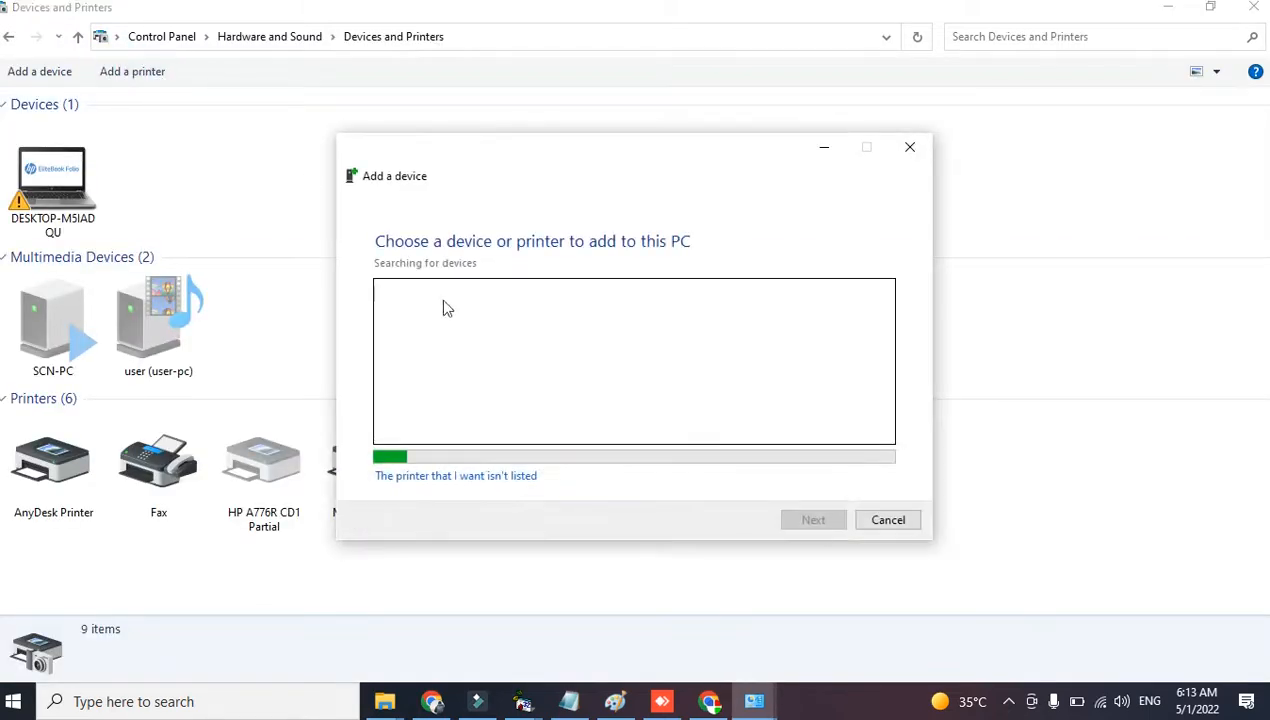
{"action": "left_click", "coordinate": [412, 478]}
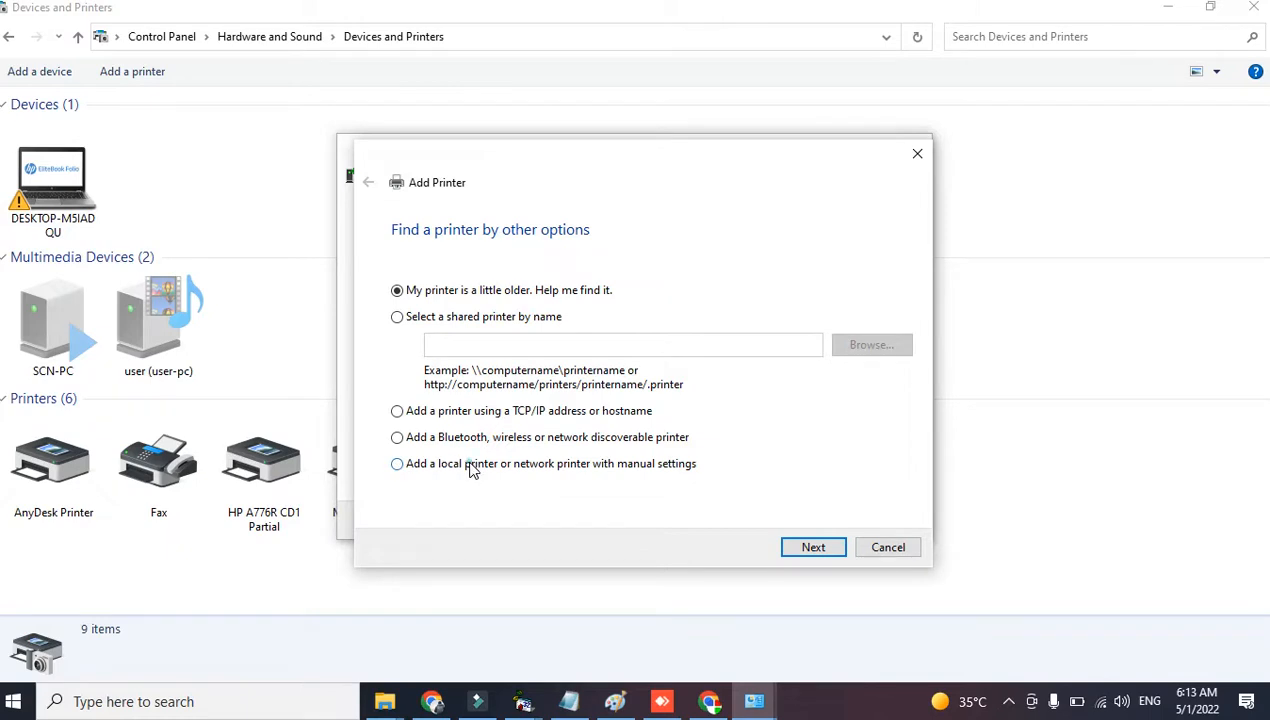
{"action": "left_click", "coordinate": [473, 467]}
{"action": "left_click", "coordinate": [808, 556]}
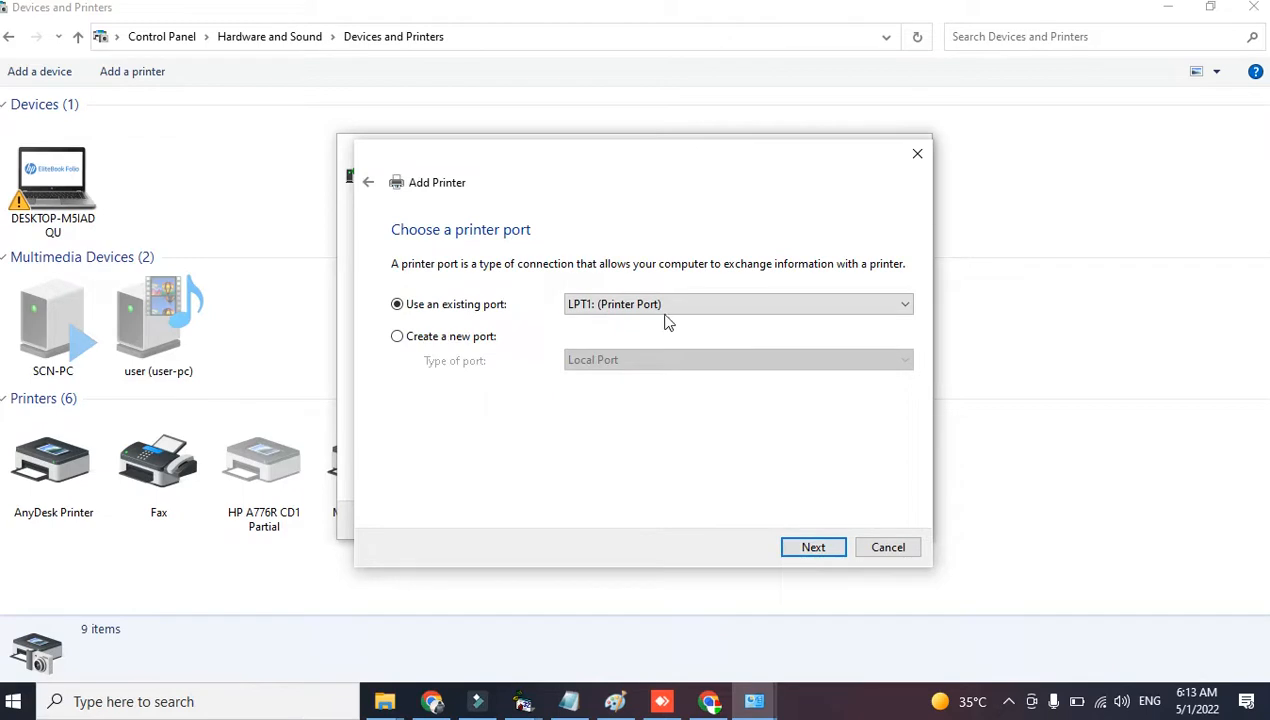
{"action": "left_click", "coordinate": [652, 304]}
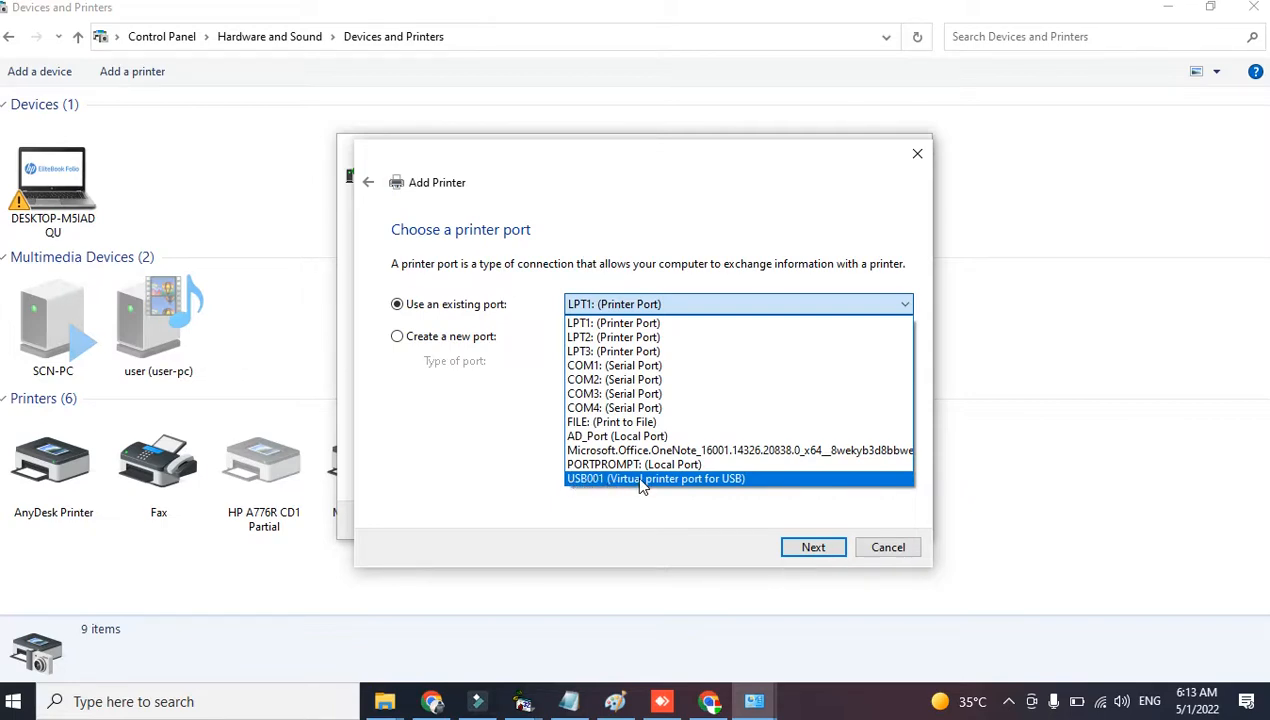
{"action": "left_click", "coordinate": [685, 482]}
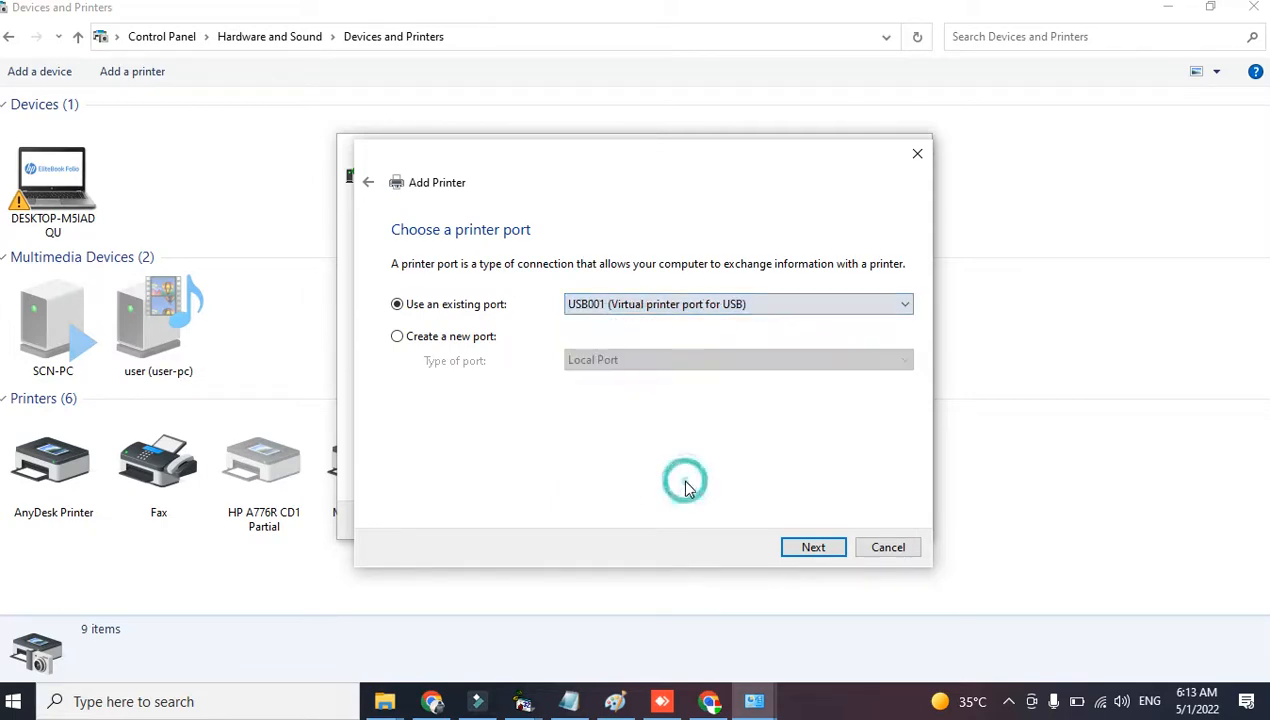
{"action": "left_click", "coordinate": [790, 552]}
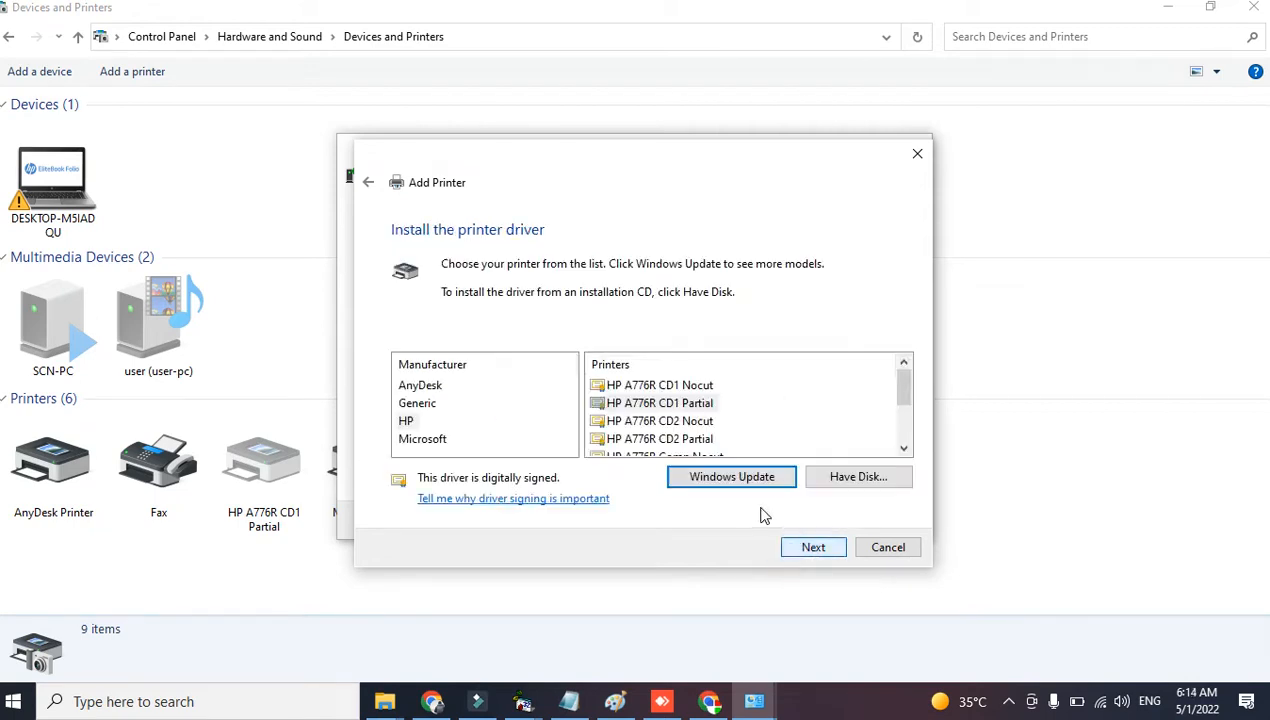
Load the printer driver from disk using OEMPRINT.INF in the 64Bit A799 folder of the extracted HP POS PRINTER download
{"action": "left_click", "coordinate": [852, 476]}
{"action": "left_click", "coordinate": [806, 455]}
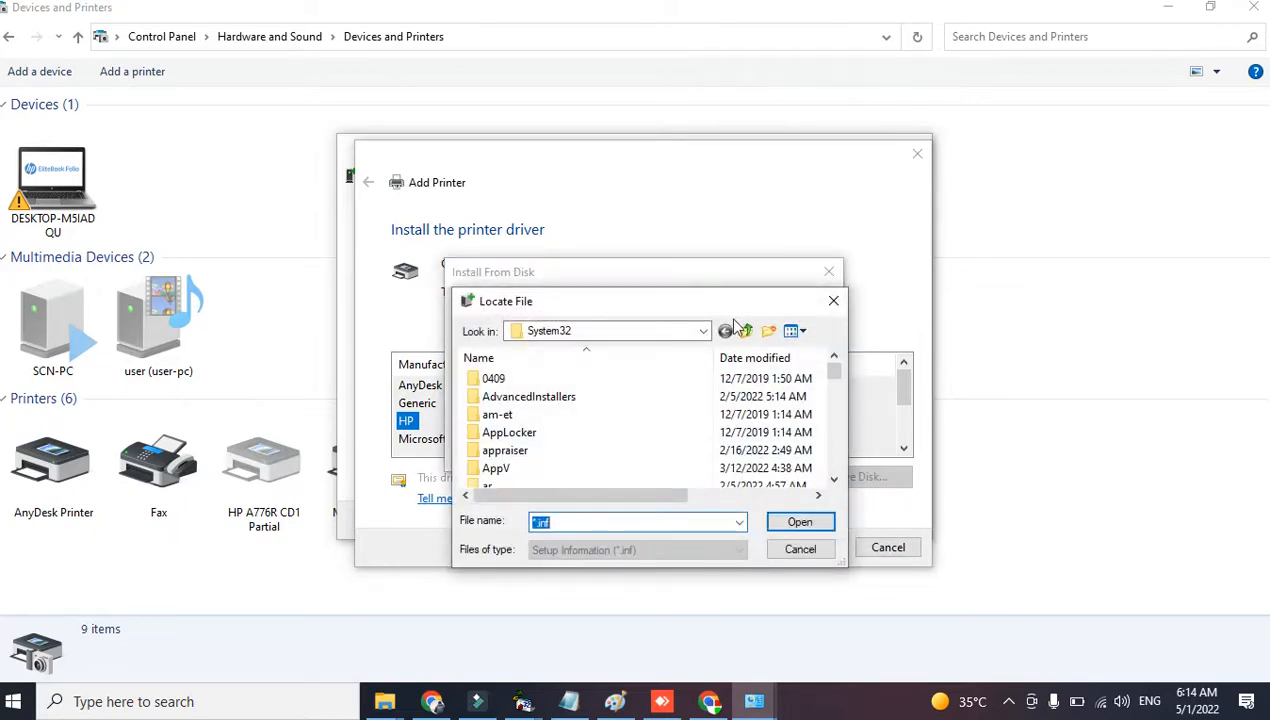
{"action": "left_click", "coordinate": [704, 331]}
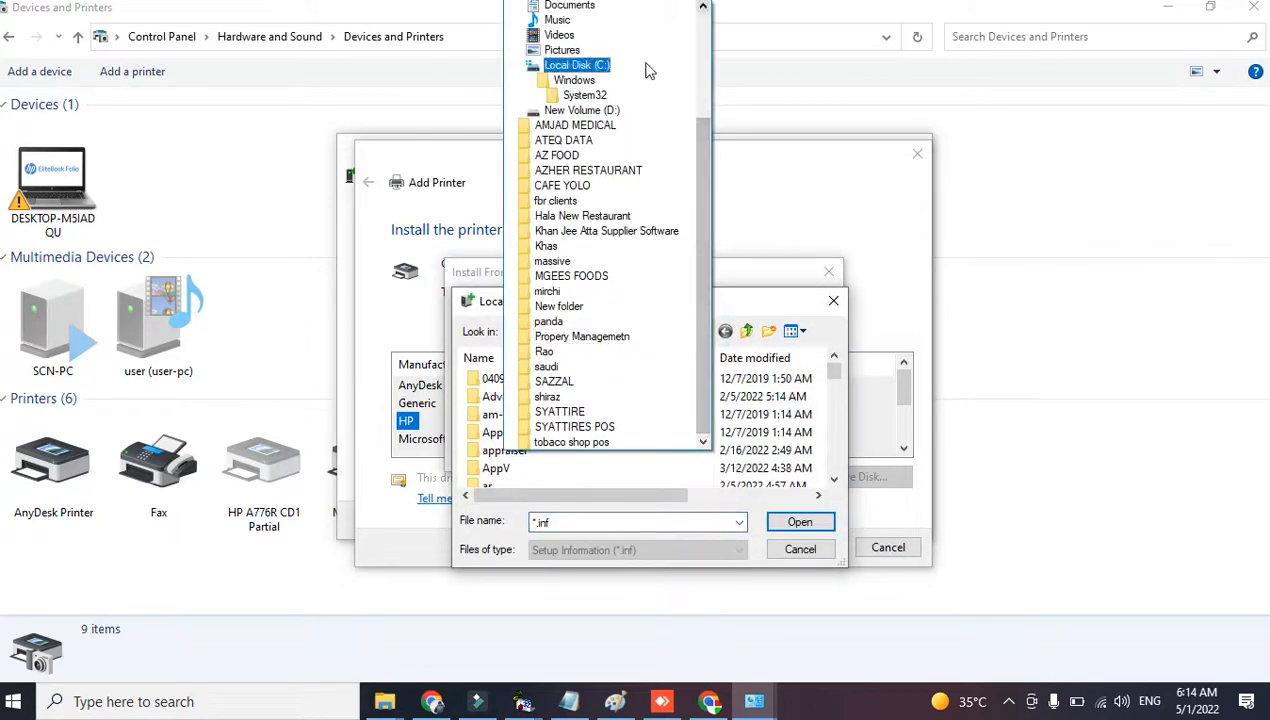
{"action": "left_click", "coordinate": [700, 58]}
{"action": "left_click", "coordinate": [604, 113]}
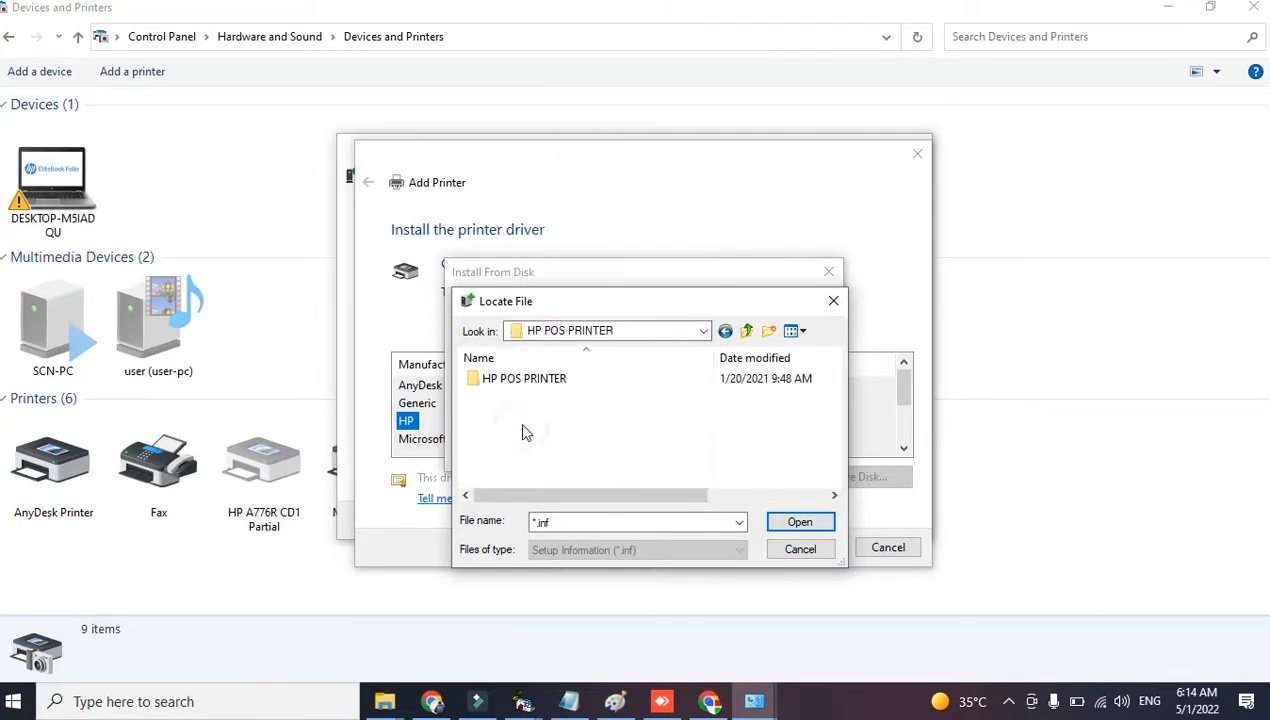
{"action": "double_click", "coordinate": [500, 386]}
{"action": "double_click", "coordinate": [508, 382]}
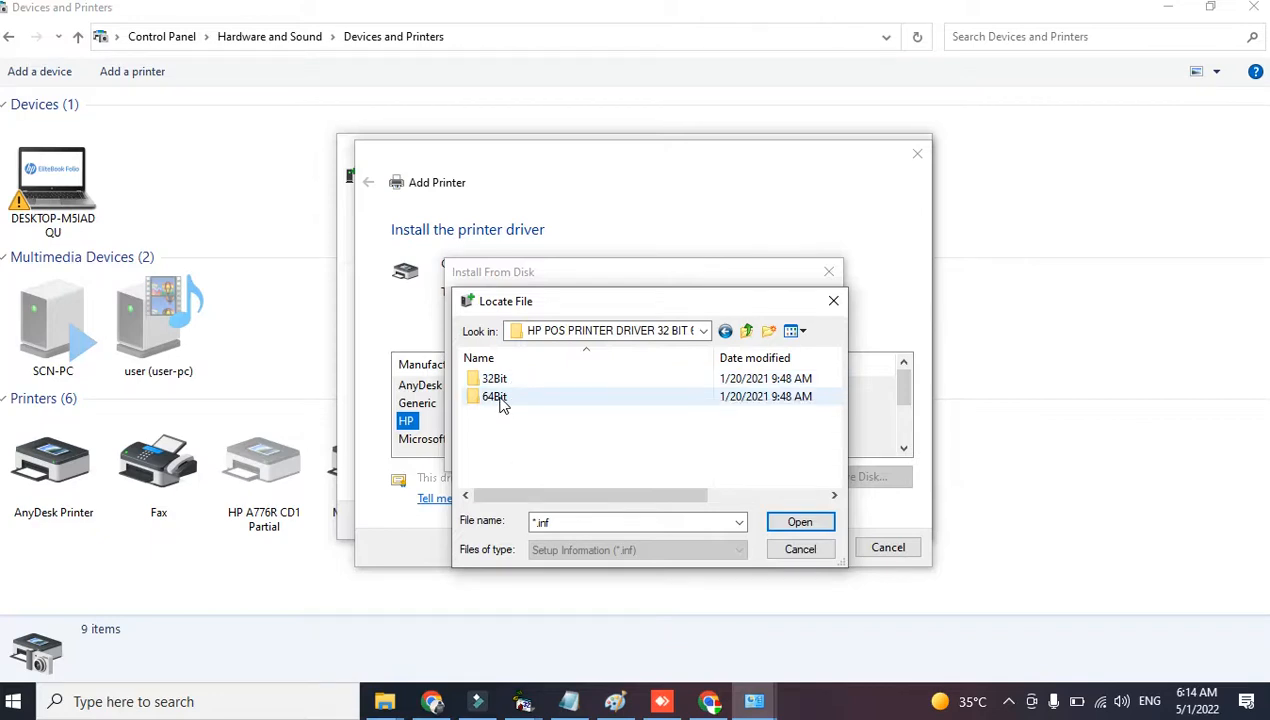
{"action": "double_click", "coordinate": [495, 397]}
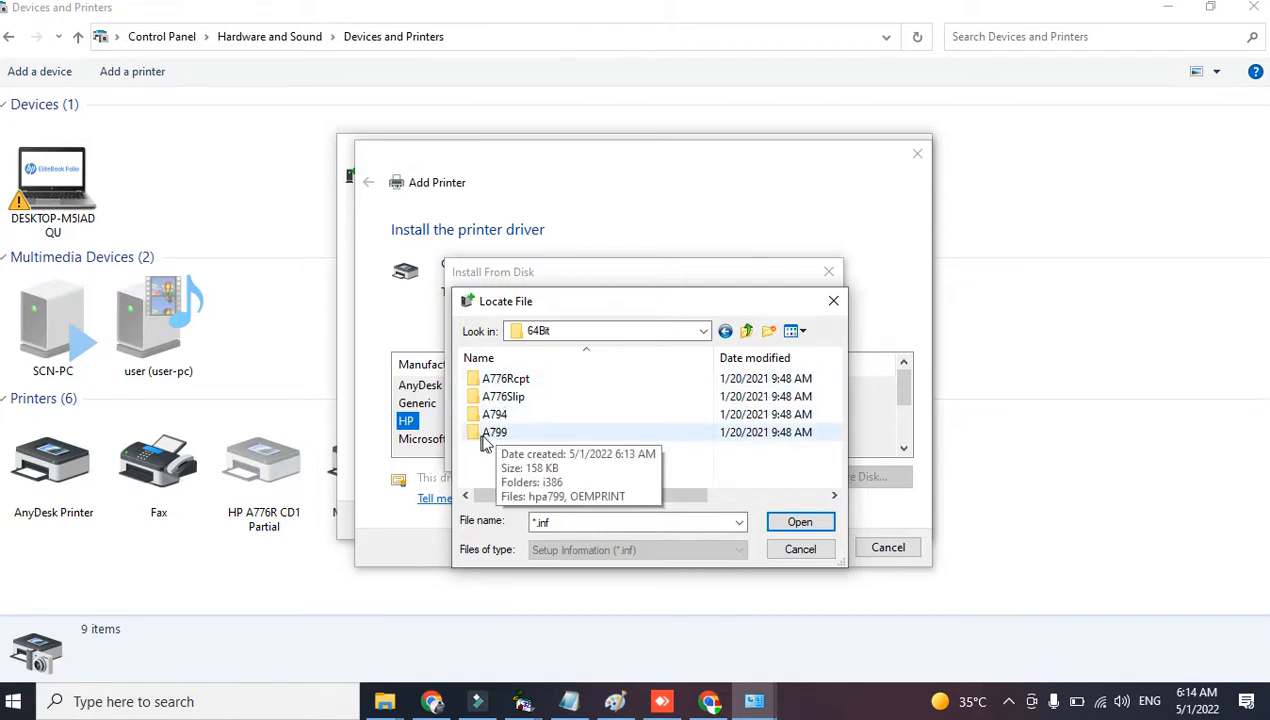
{"action": "double_click", "coordinate": [497, 432]}
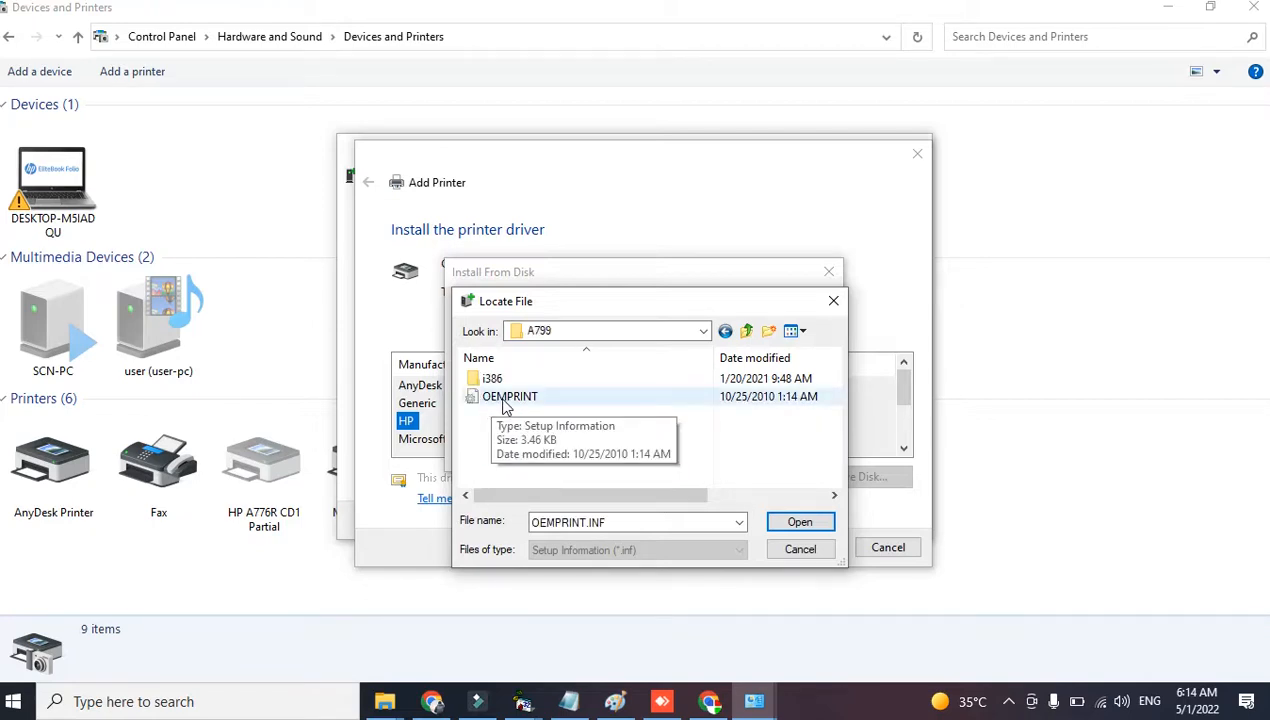
{"action": "double_click", "coordinate": [506, 398]}
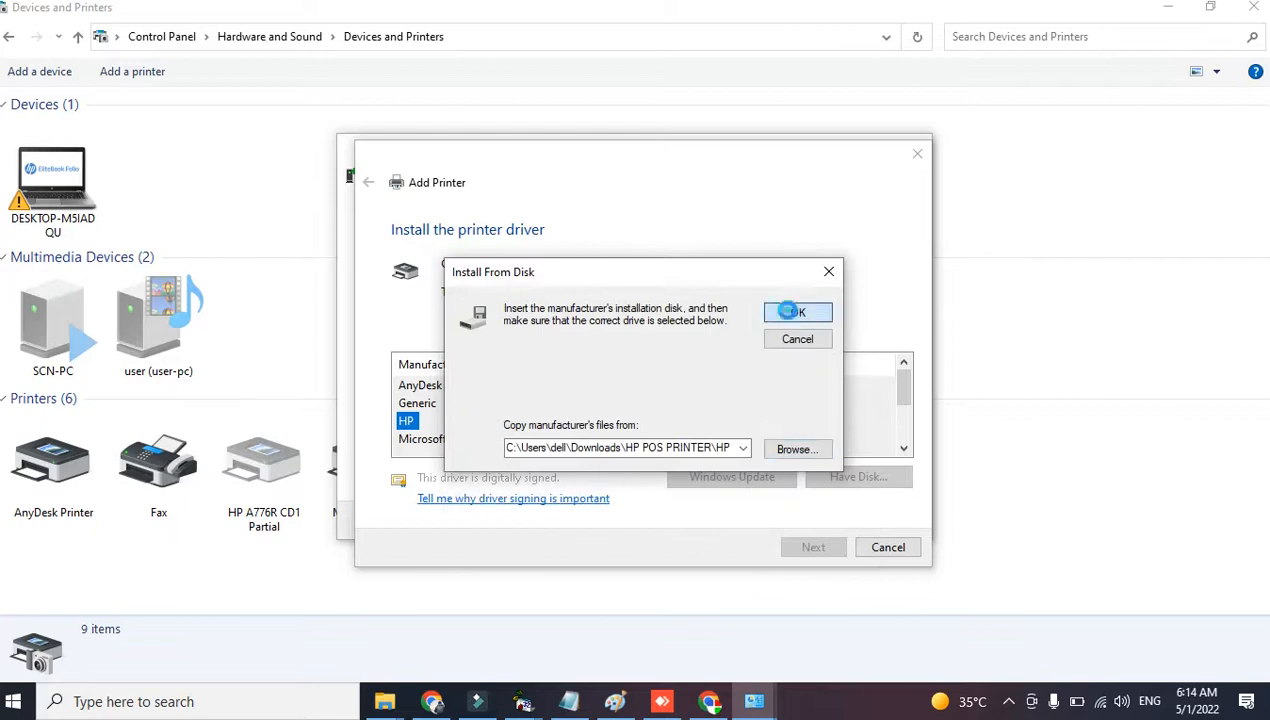
{"action": "left_click", "coordinate": [797, 314]}
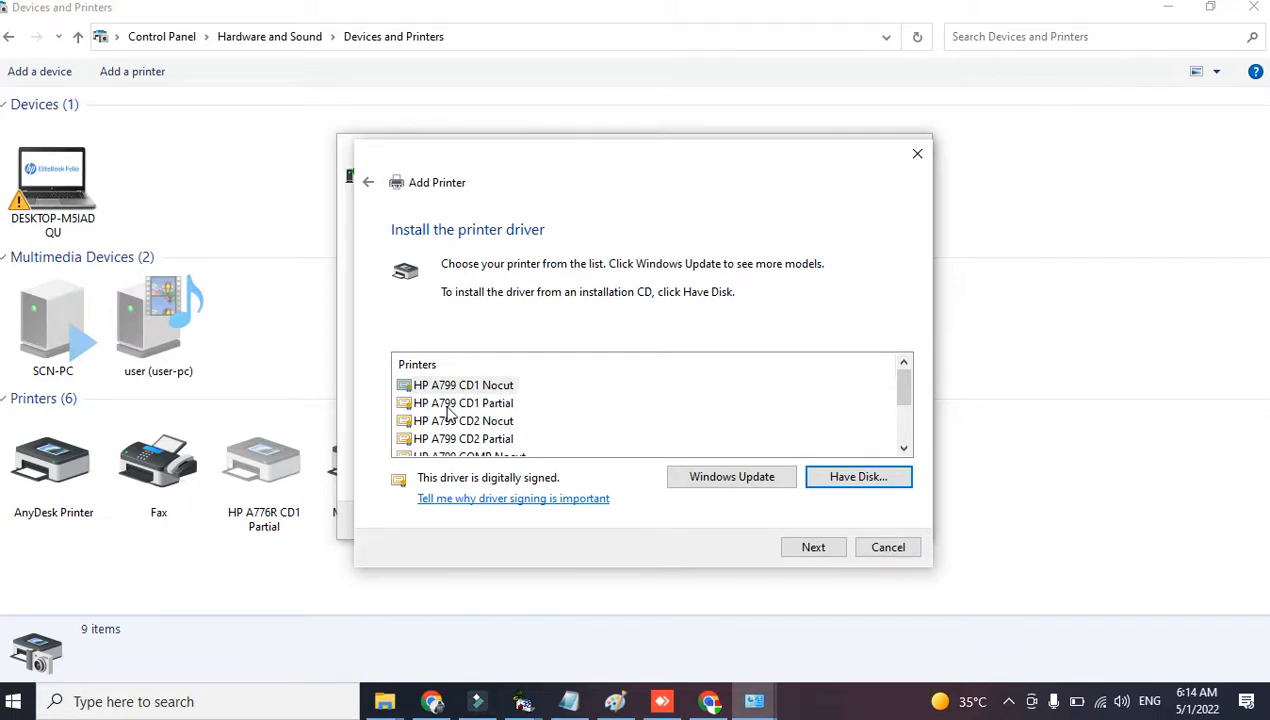
Install the HP A799 CD1 Partial printer under its suggested name, without sharing it, and keep it as the default printer
{"action": "left_click", "coordinate": [463, 408]}
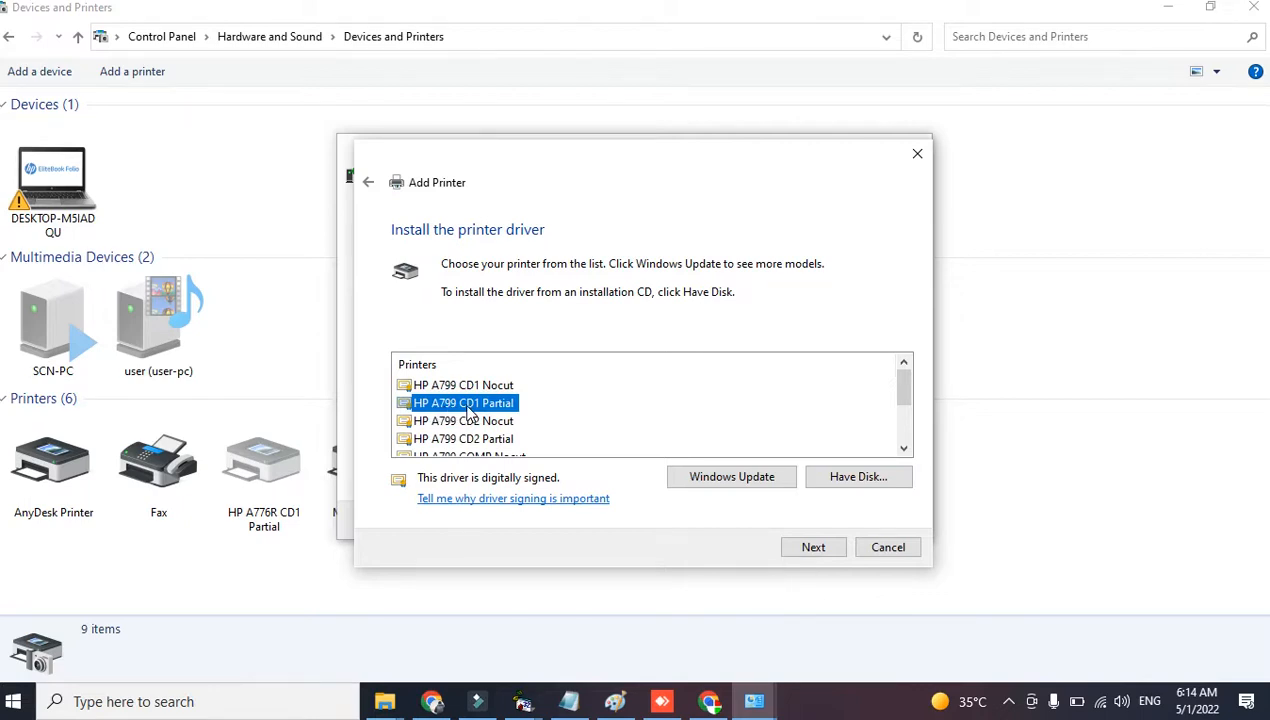
{"action": "left_click", "coordinate": [790, 548]}
{"action": "left_click", "coordinate": [790, 548]}
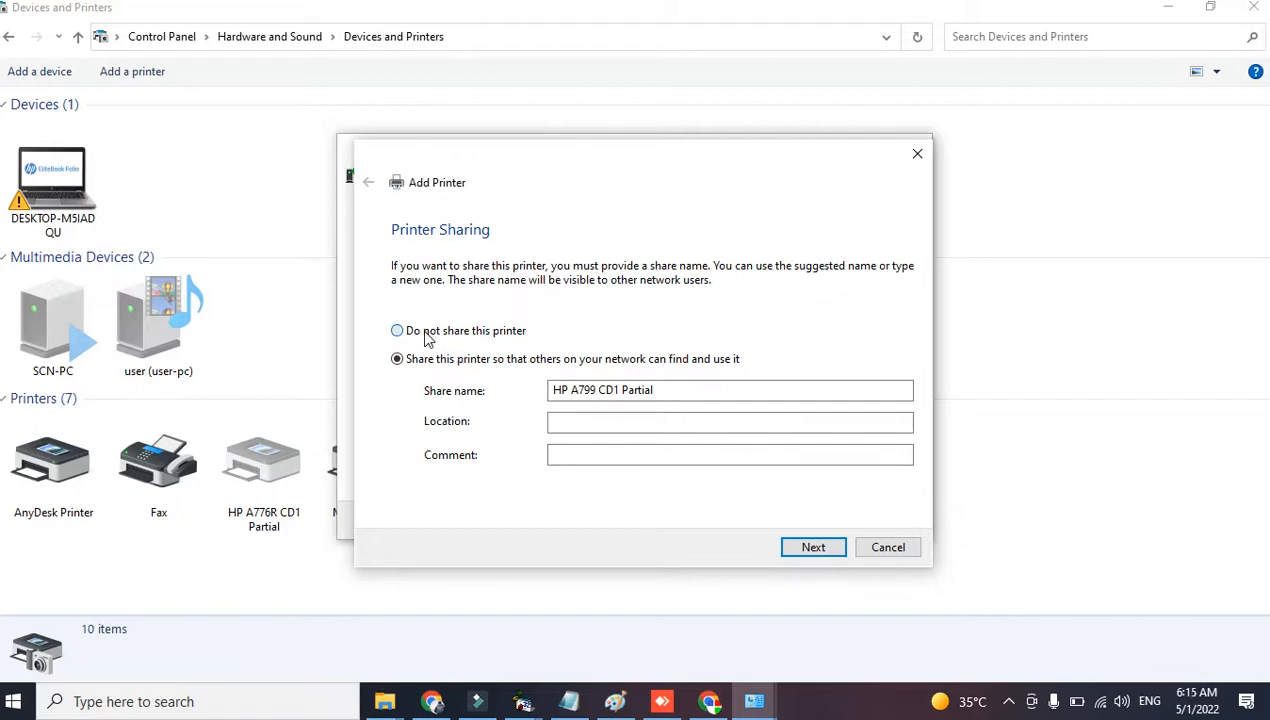
{"action": "left_click", "coordinate": [427, 333]}
{"action": "left_click", "coordinate": [815, 550]}
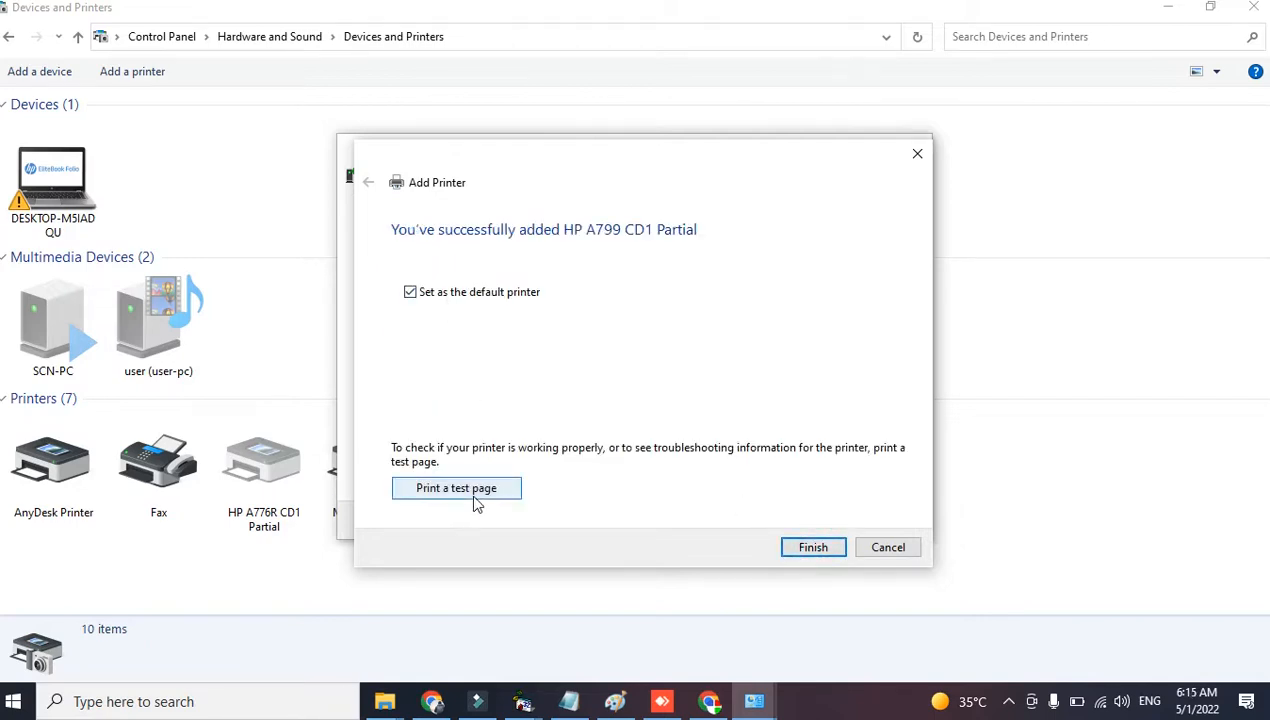
{"action": "left_click", "coordinate": [799, 552]}
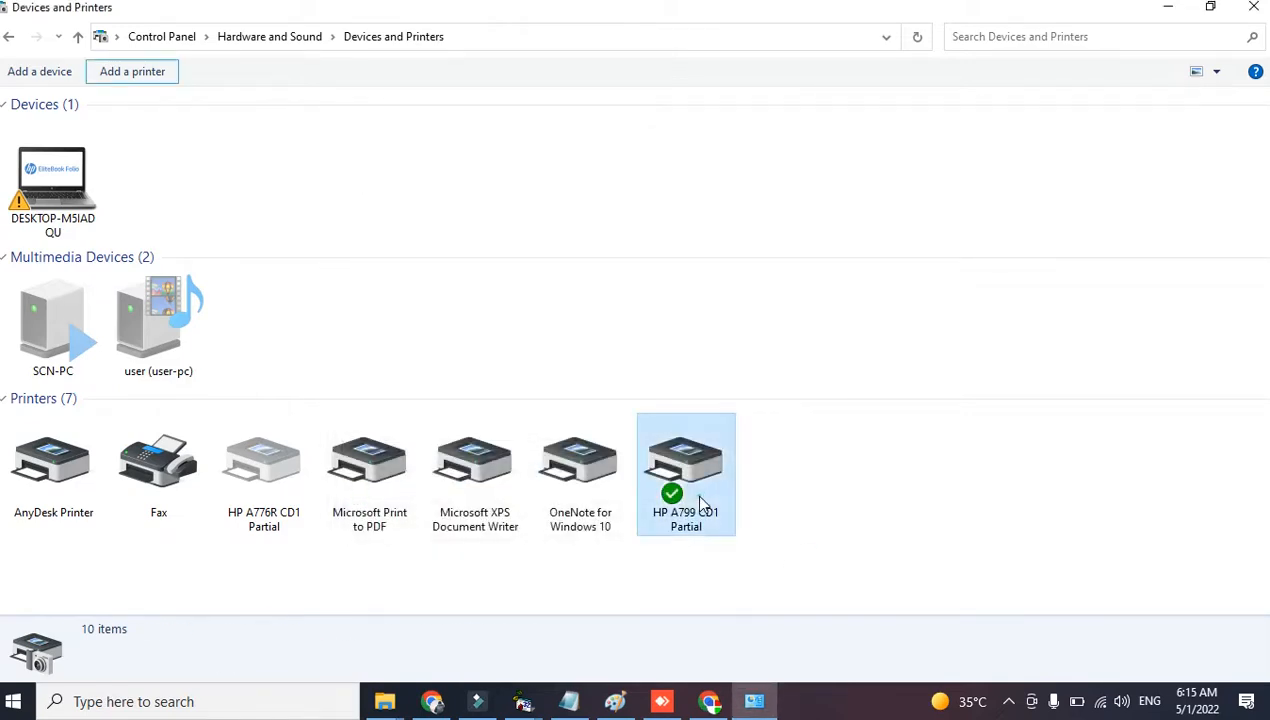
Check the assigned port and the general settings in the printer properties of the HP A799 CD1 Partial
{"action": "left_click", "coordinate": [702, 505]}
{"action": "right_click", "coordinate": [702, 503]}
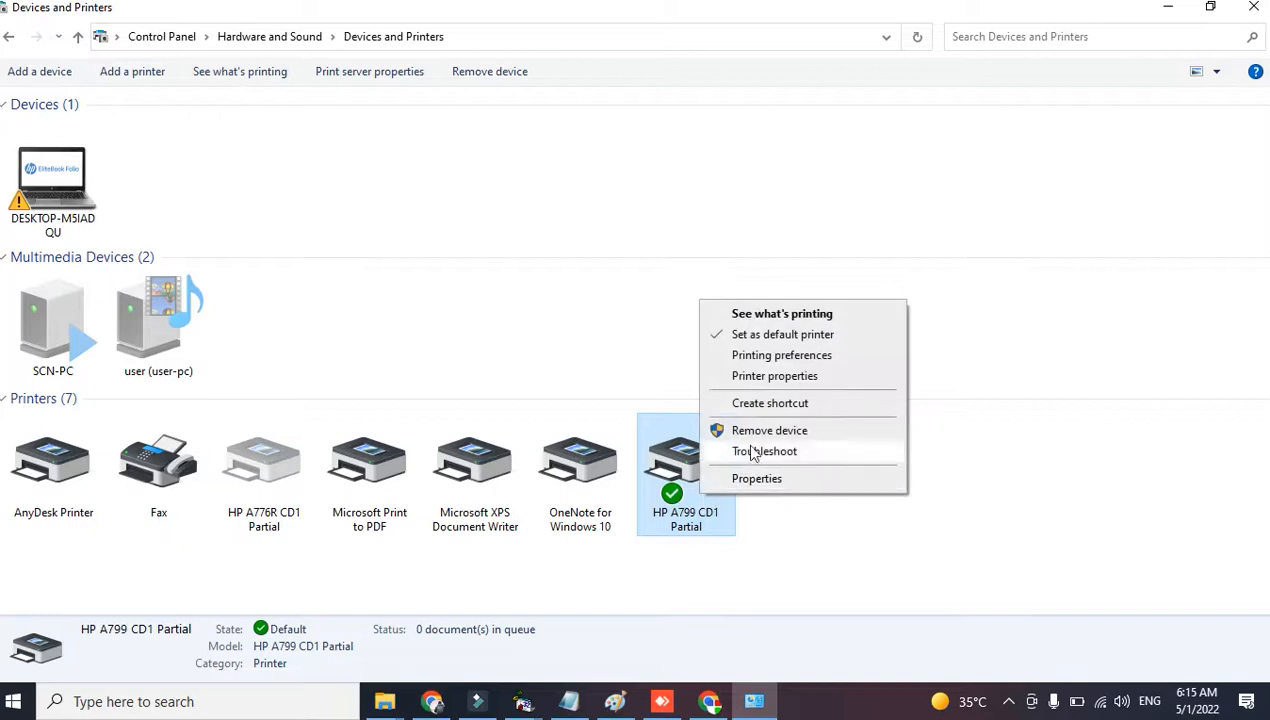
{"action": "left_click", "coordinate": [760, 377]}
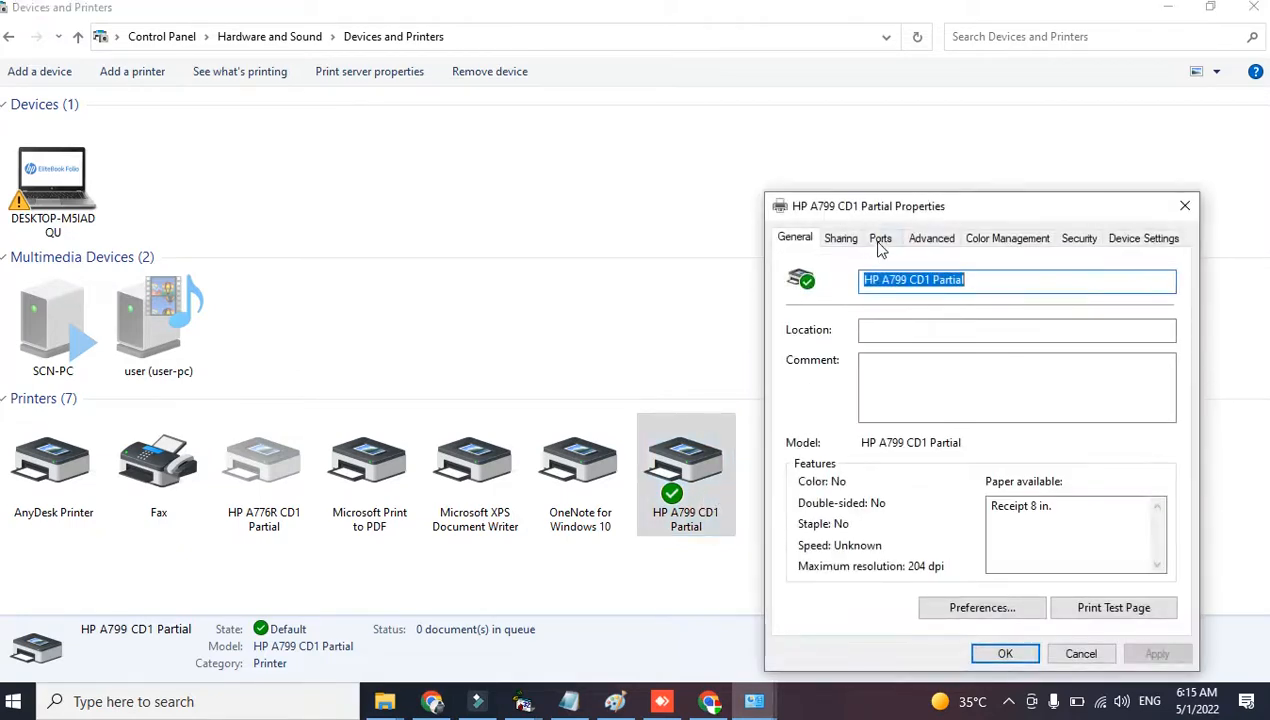
{"action": "left_click", "coordinate": [880, 240]}
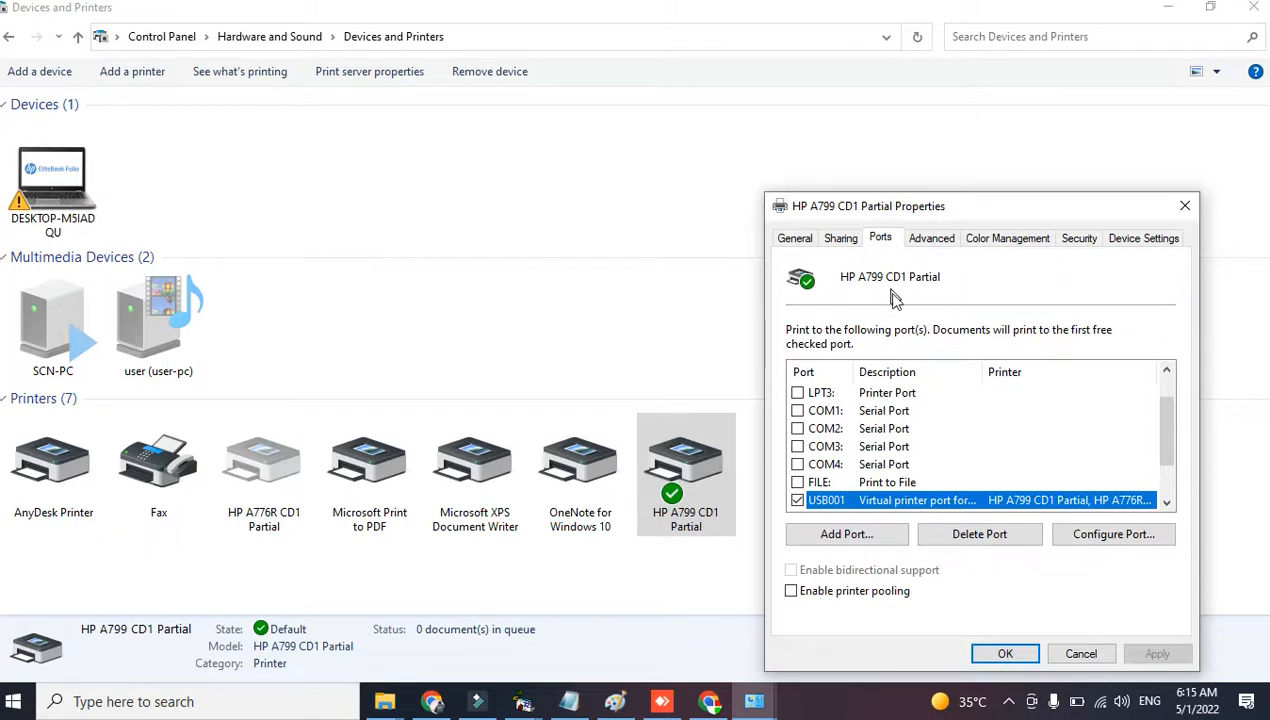
{"action": "left_click", "coordinate": [795, 239]}
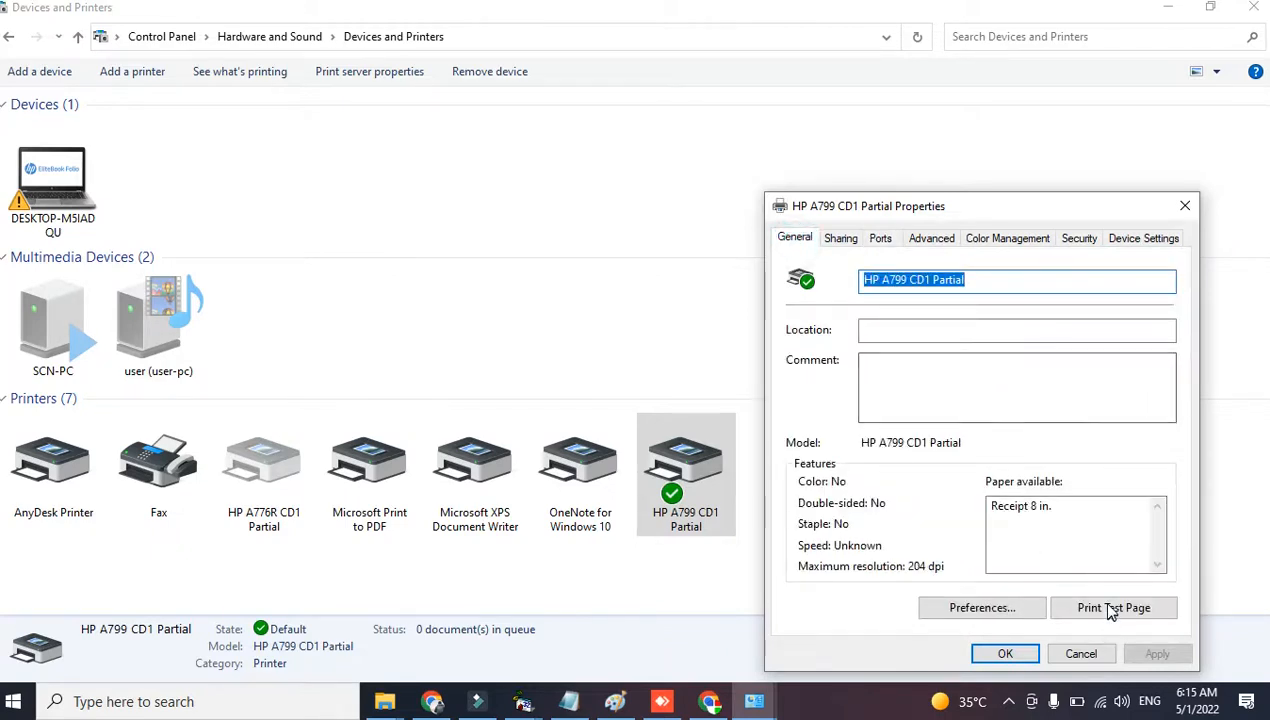
{"action": "left_click", "coordinate": [1031, 655]}
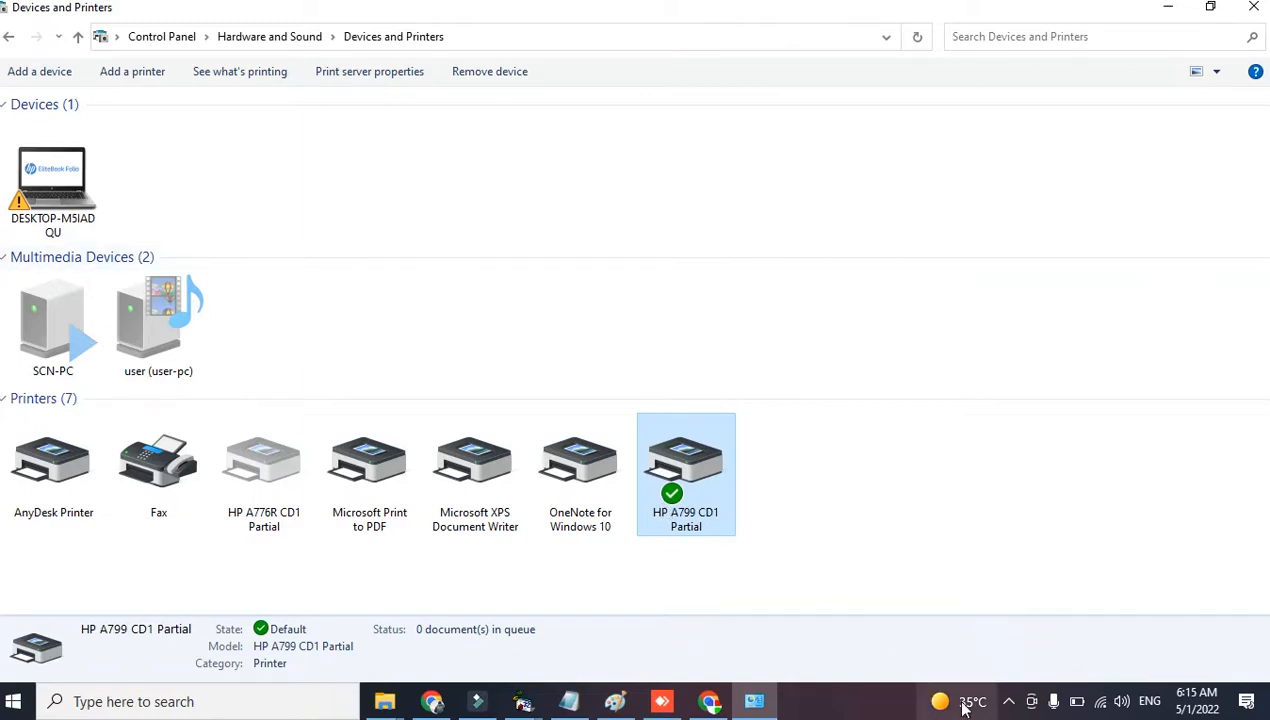
{"action": "right_click", "coordinate": [1011, 706]}
{"action": "left_click", "coordinate": [900, 640]}
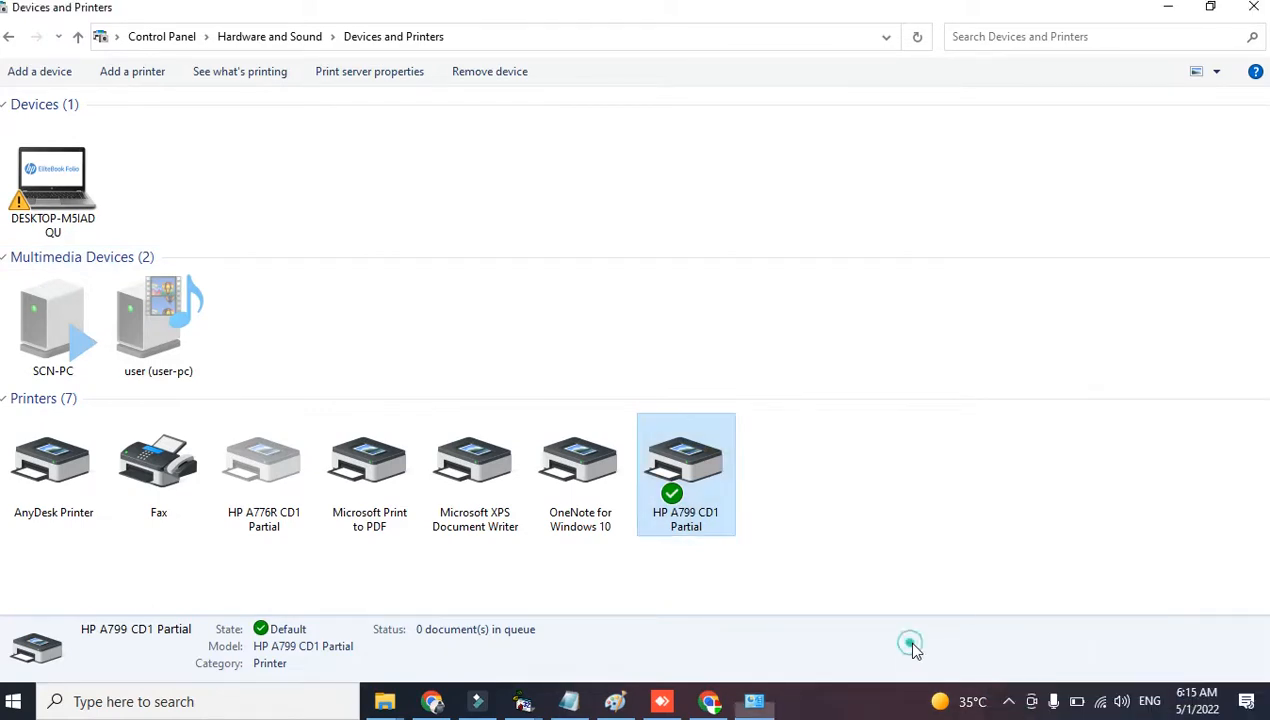
{"action": "left_click", "coordinate": [1053, 702]}
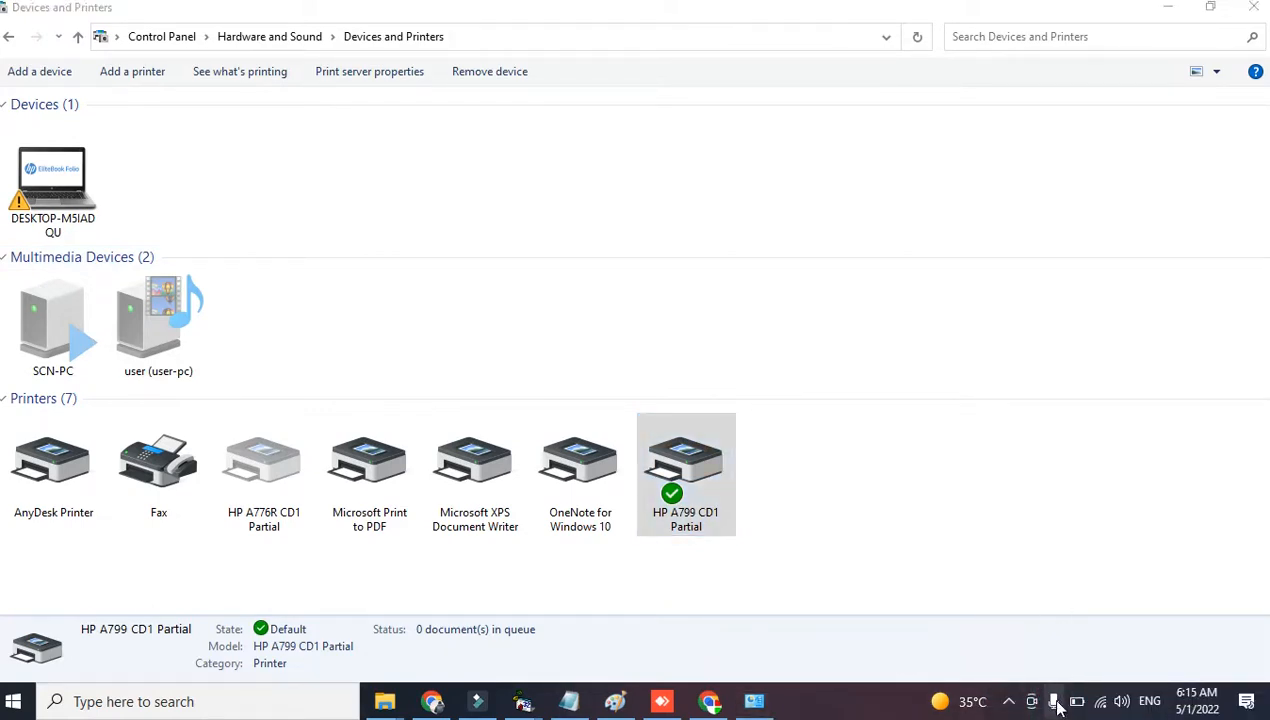